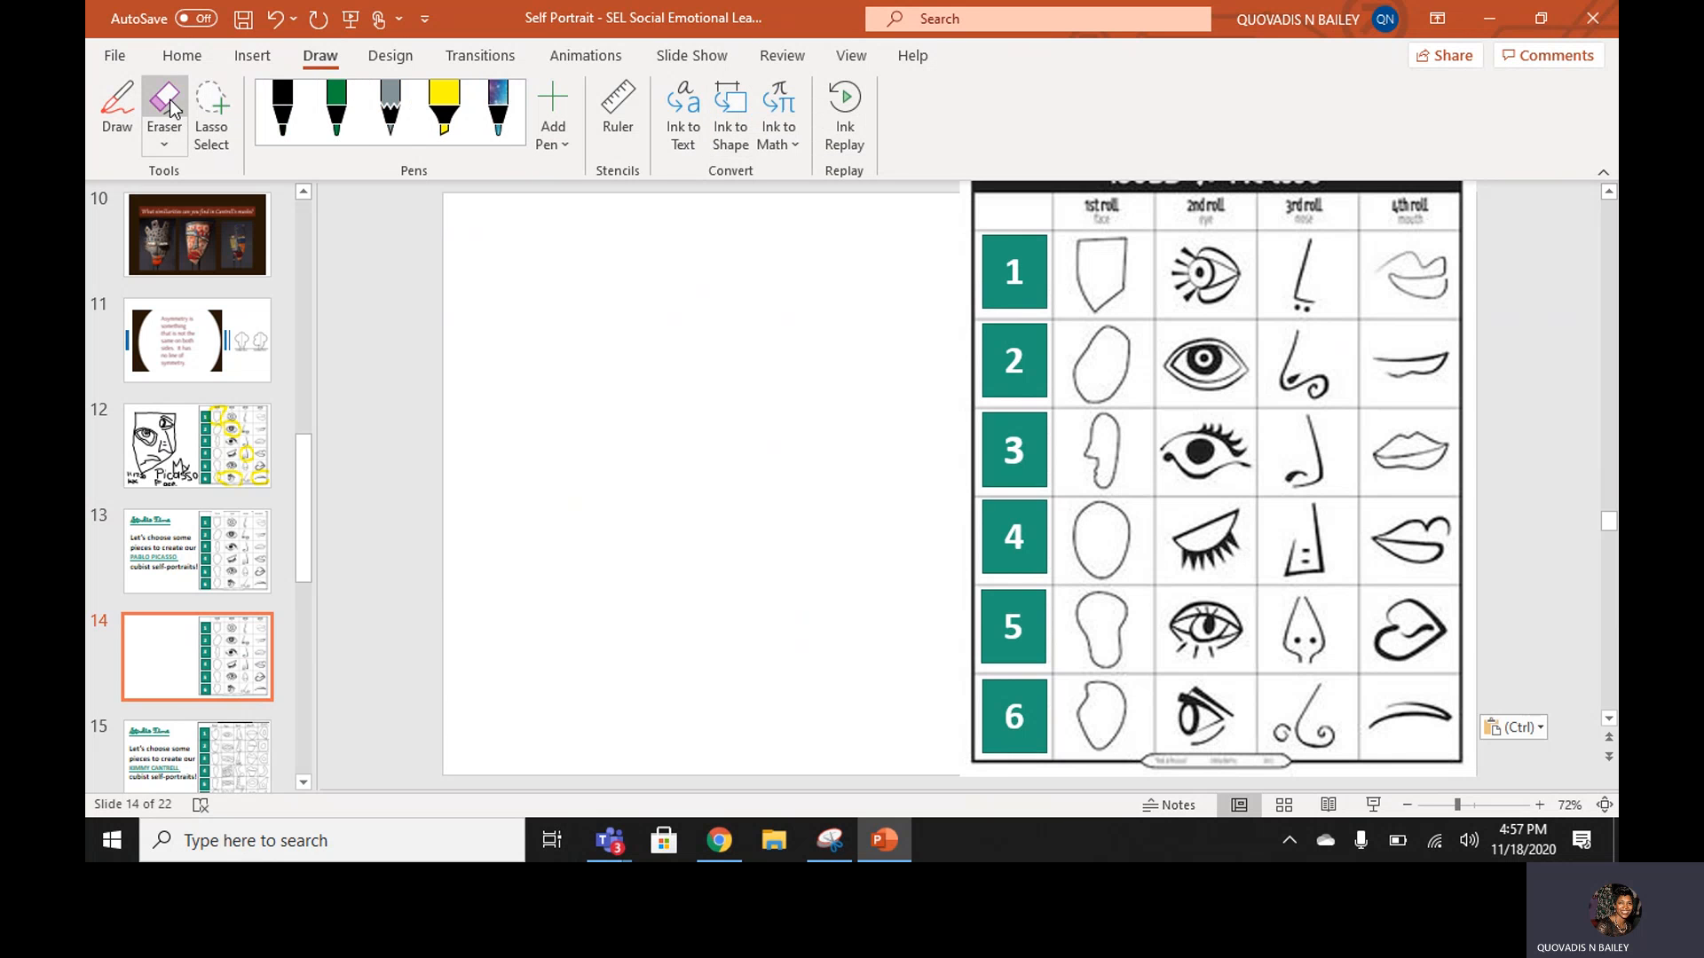
# Select the black pen and set its thickness to 2 mm.
pyautogui.click(283, 111)
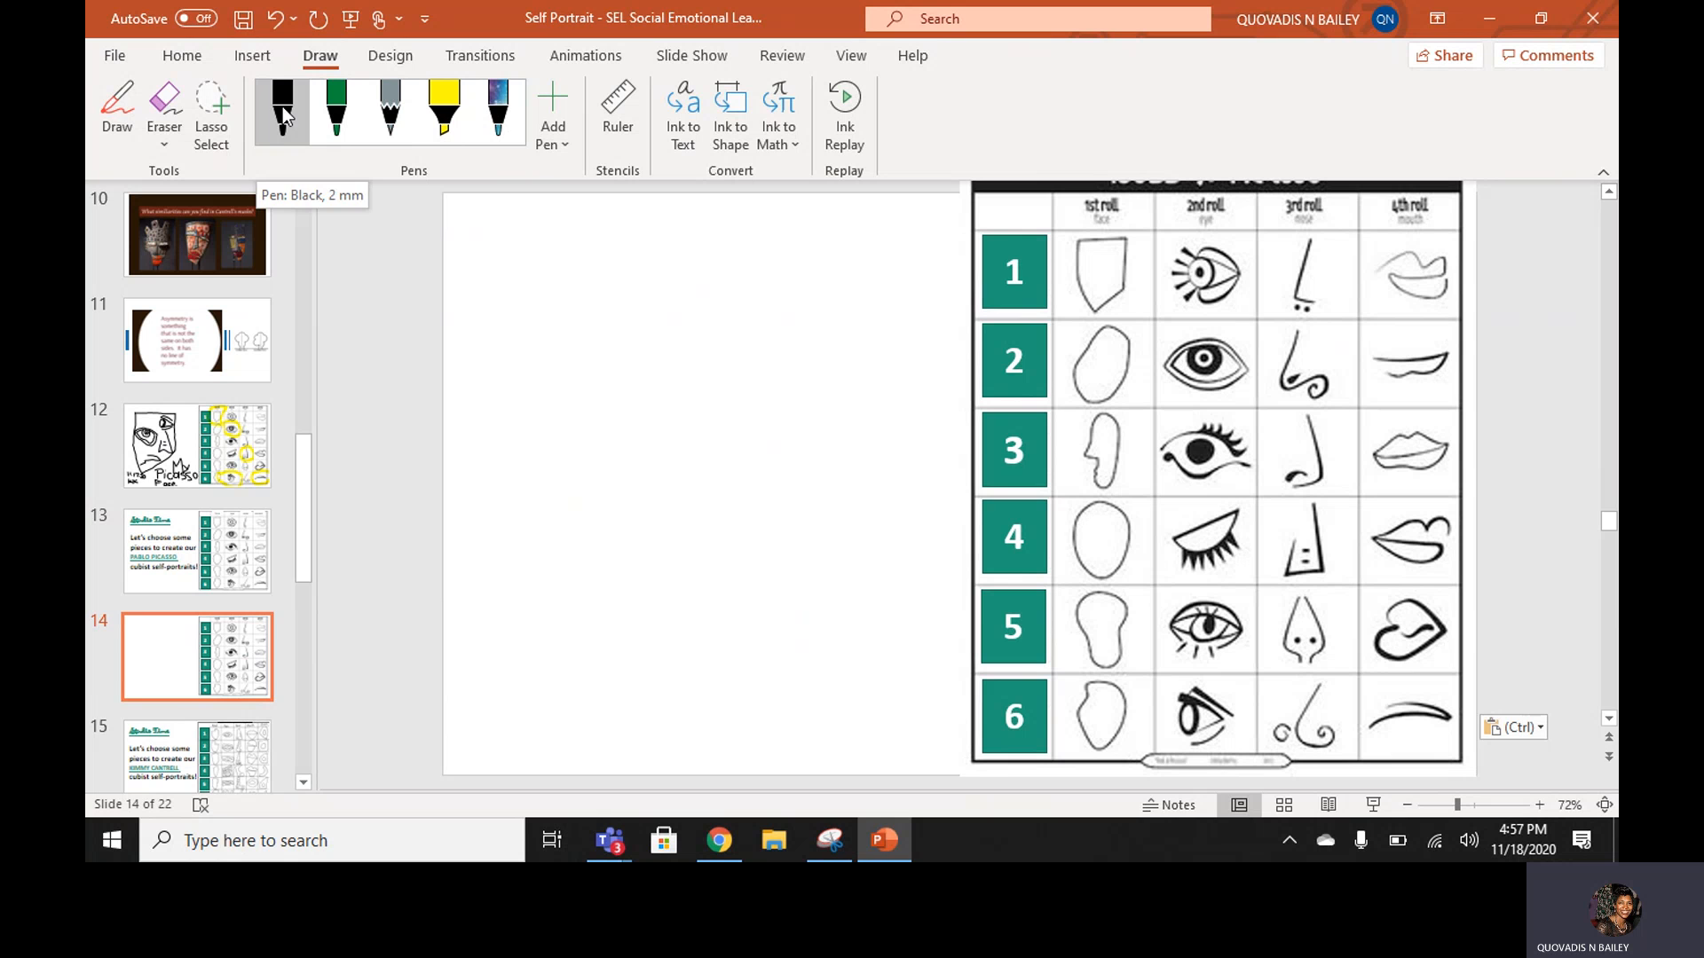
pyautogui.click(283, 111)
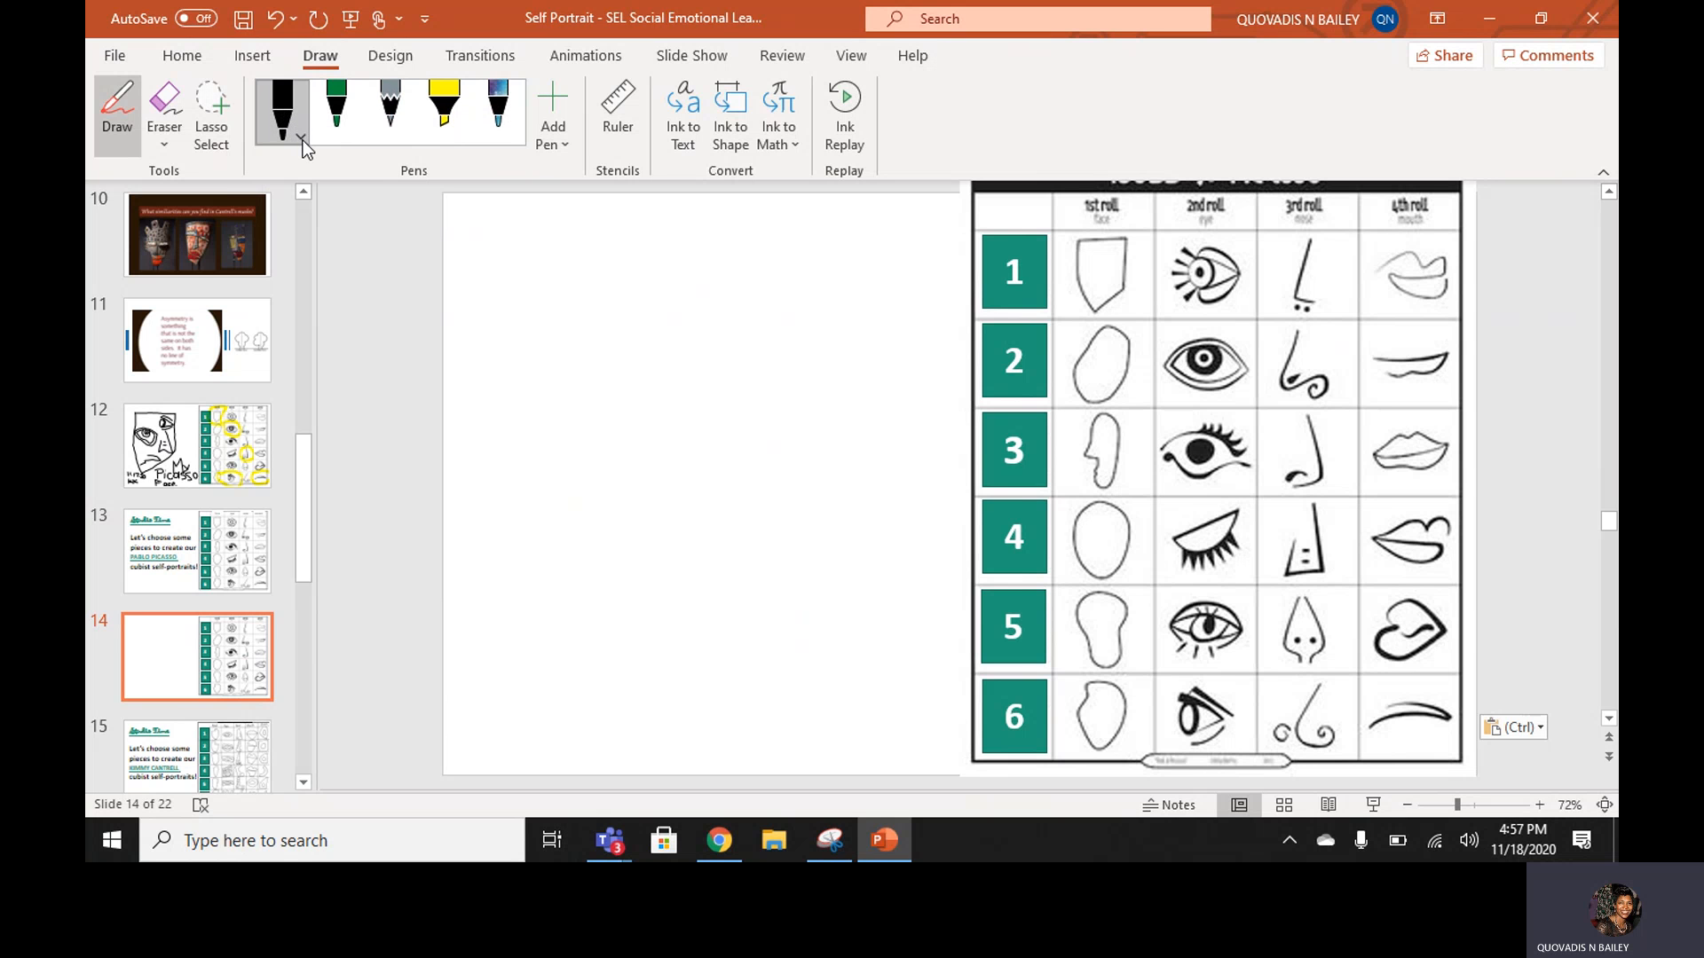
pyautogui.click(301, 135)
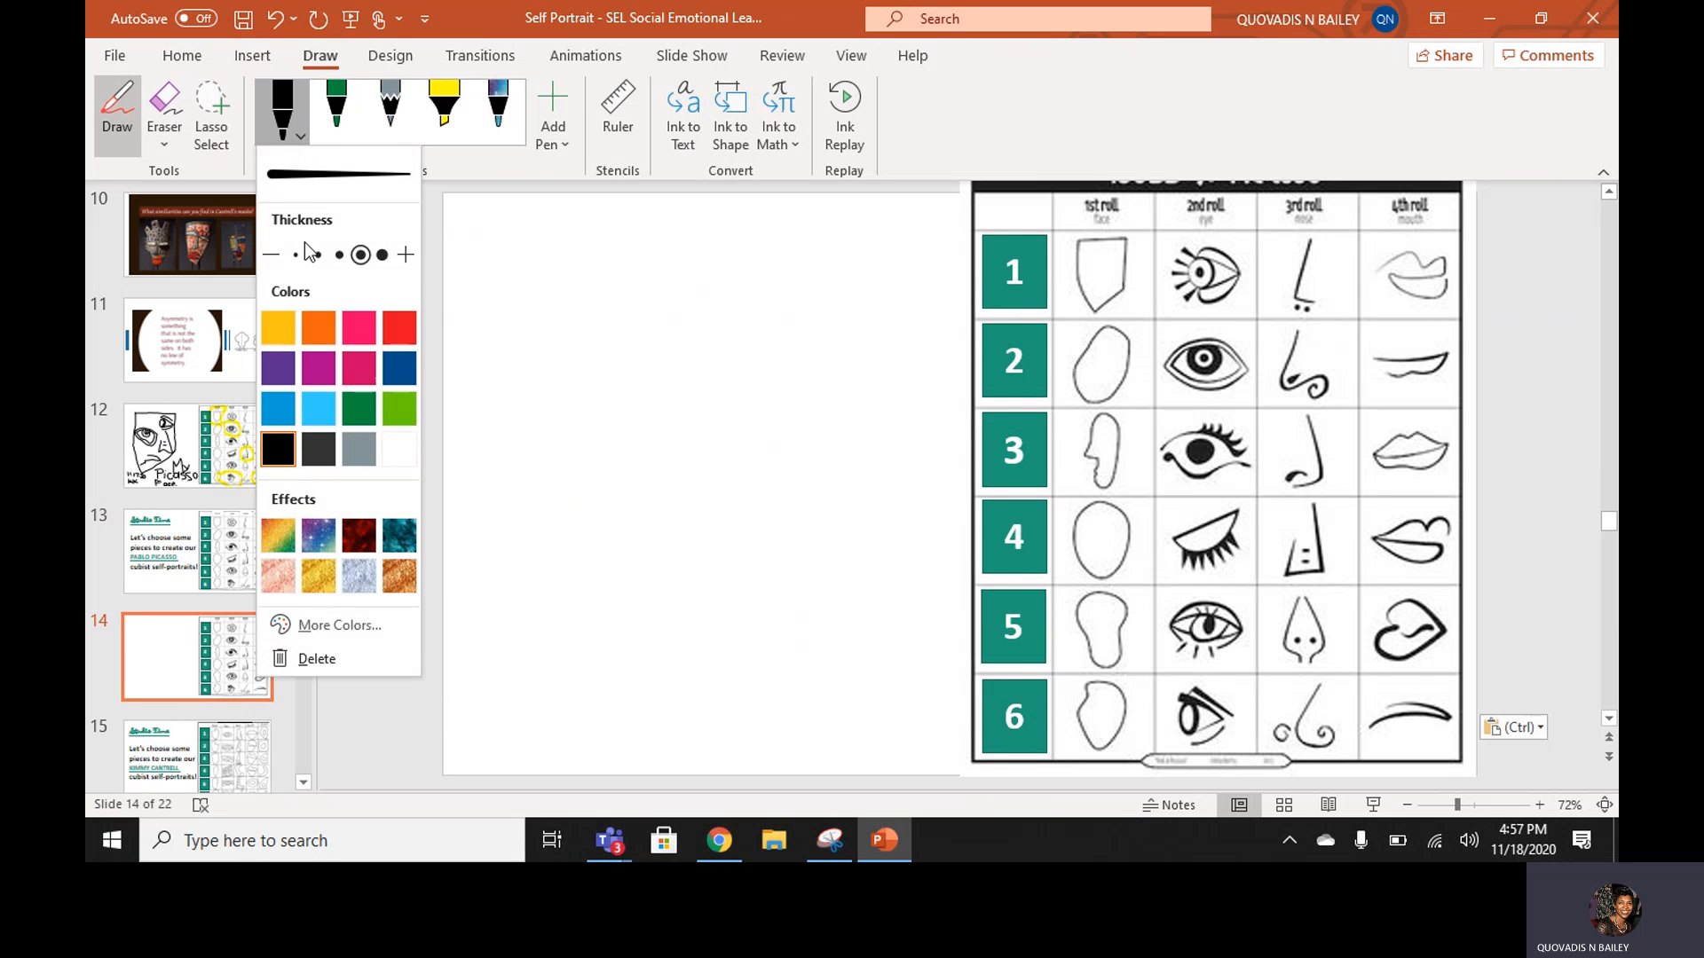
pyautogui.click(340, 256)
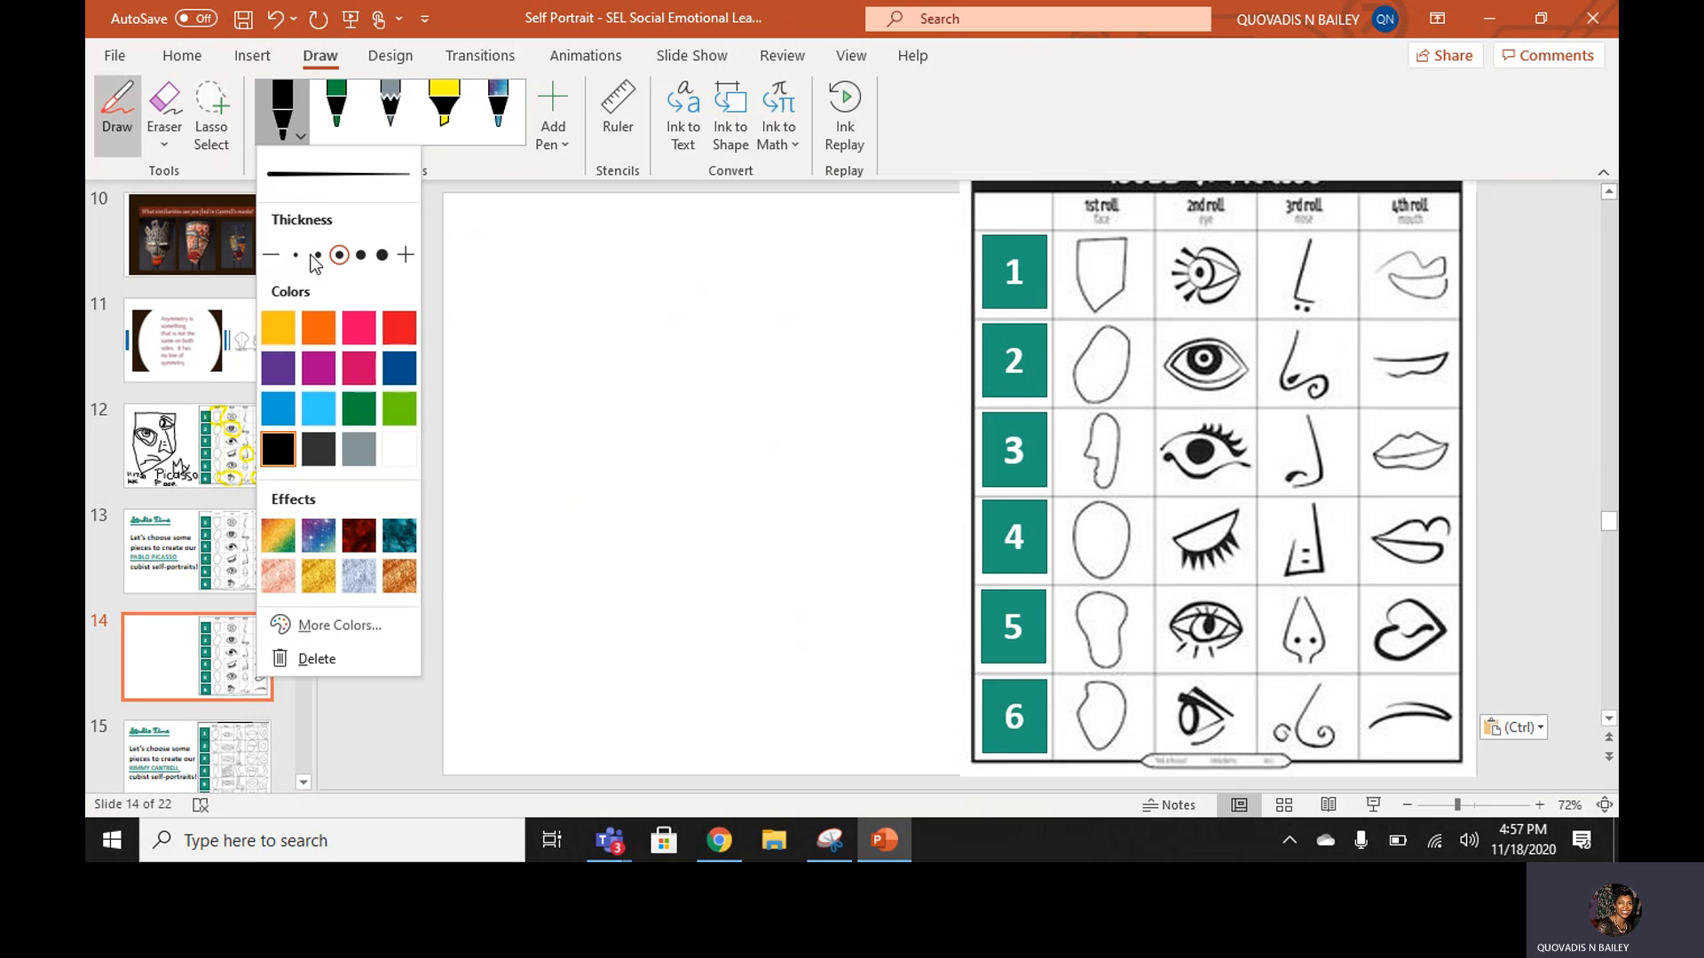
pyautogui.click(360, 256)
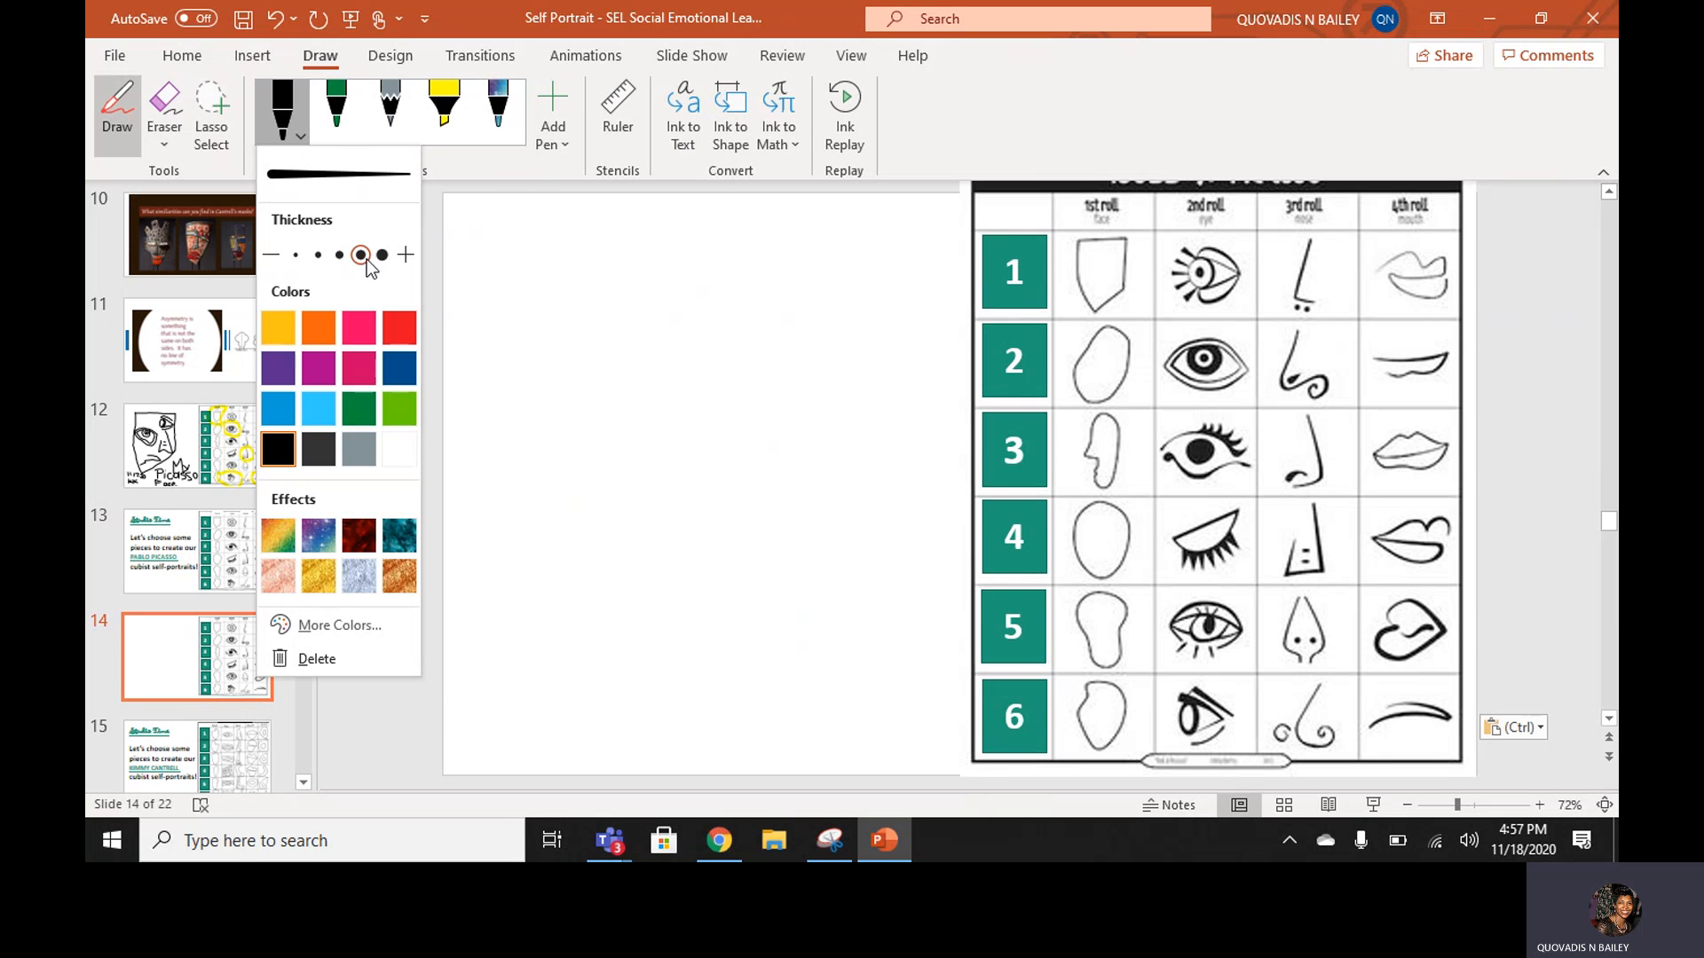
# Switch to the yellow 6 mm highlighter for marking choices on the Roll-A-Picasso chart.
pyautogui.click(167, 106)
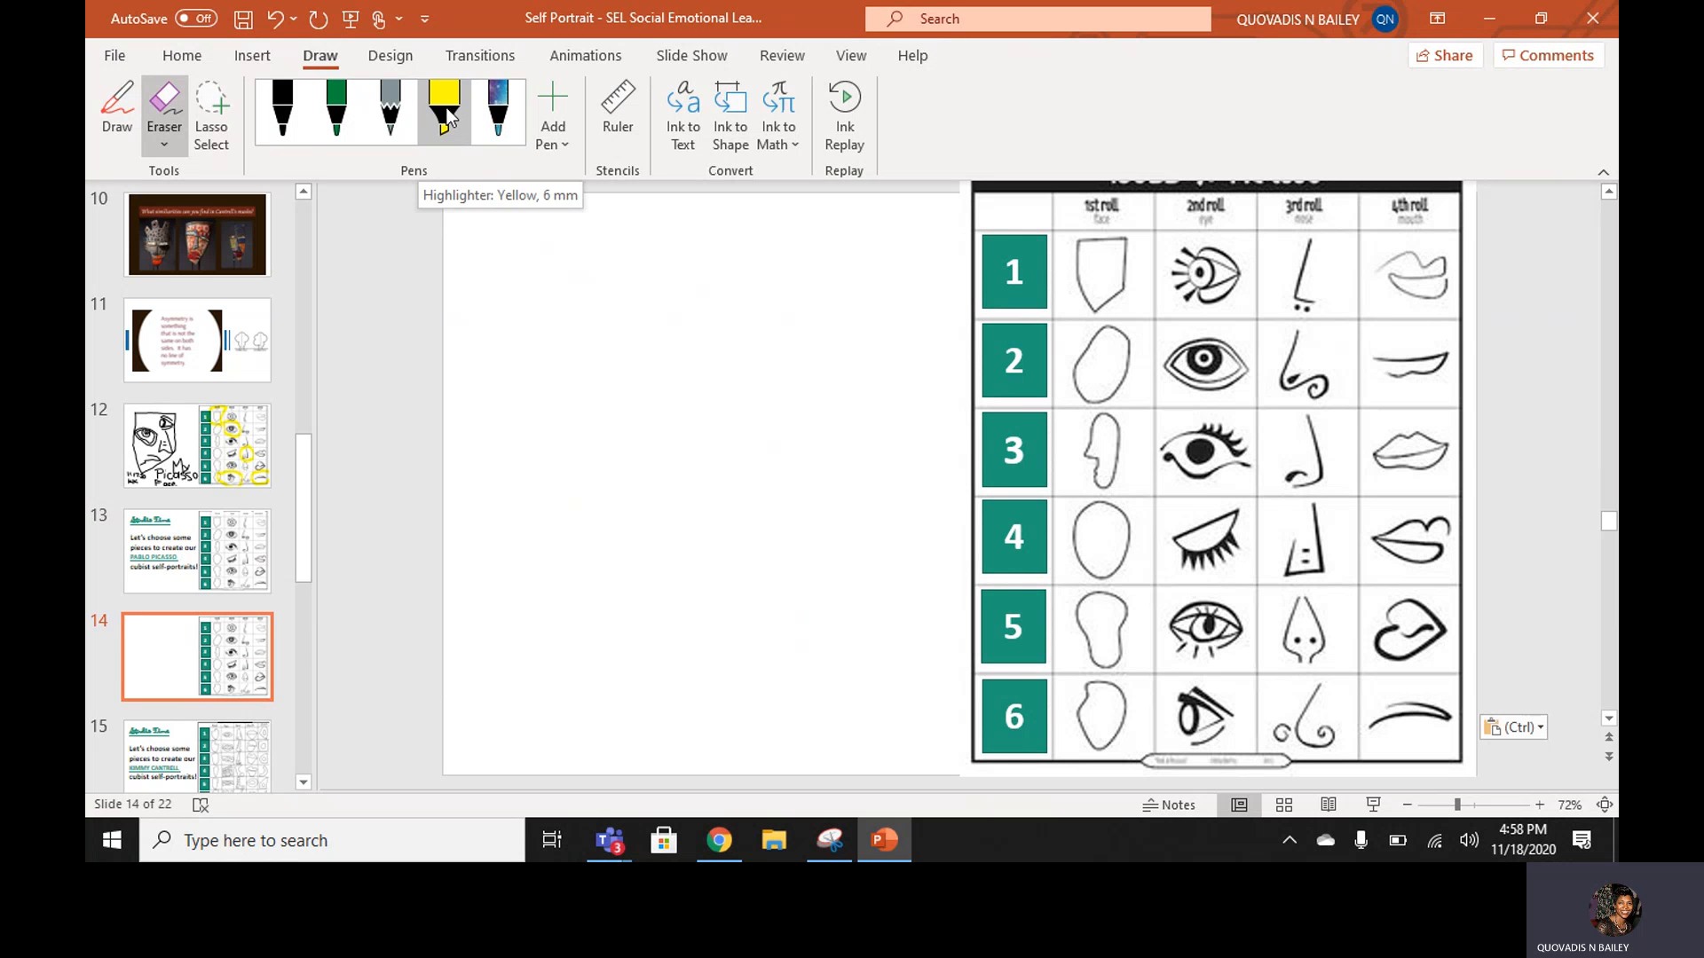
pyautogui.scroll(1, 790, 369)
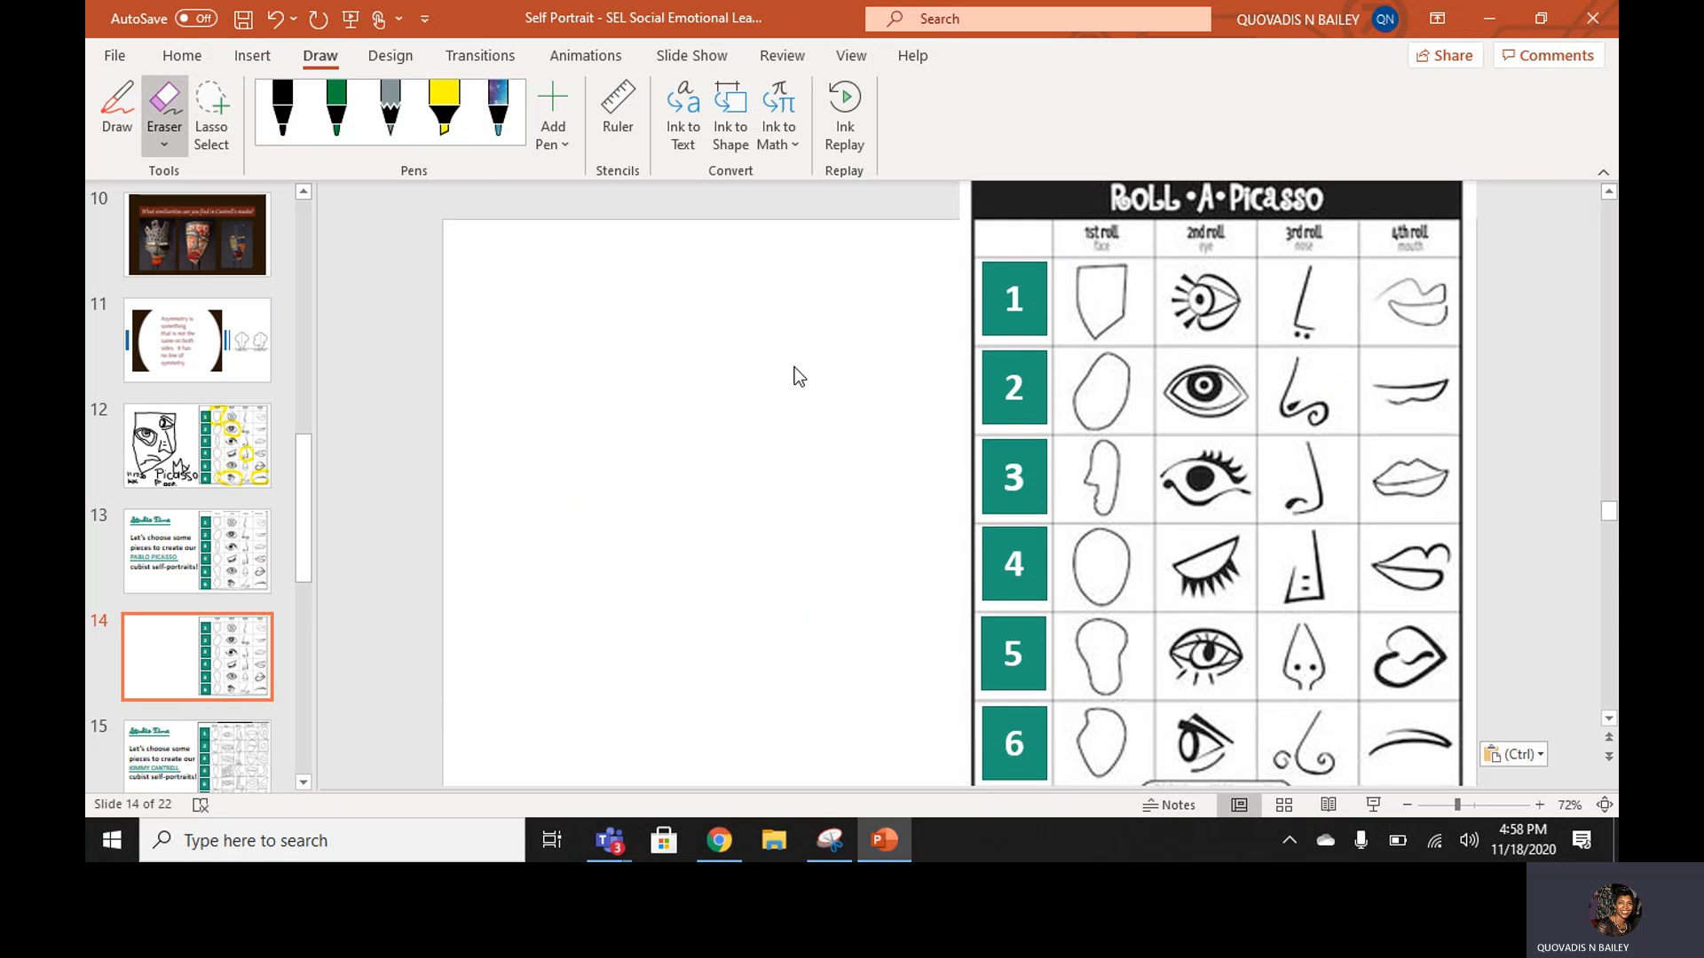
pyautogui.scroll(-1, 796, 376)
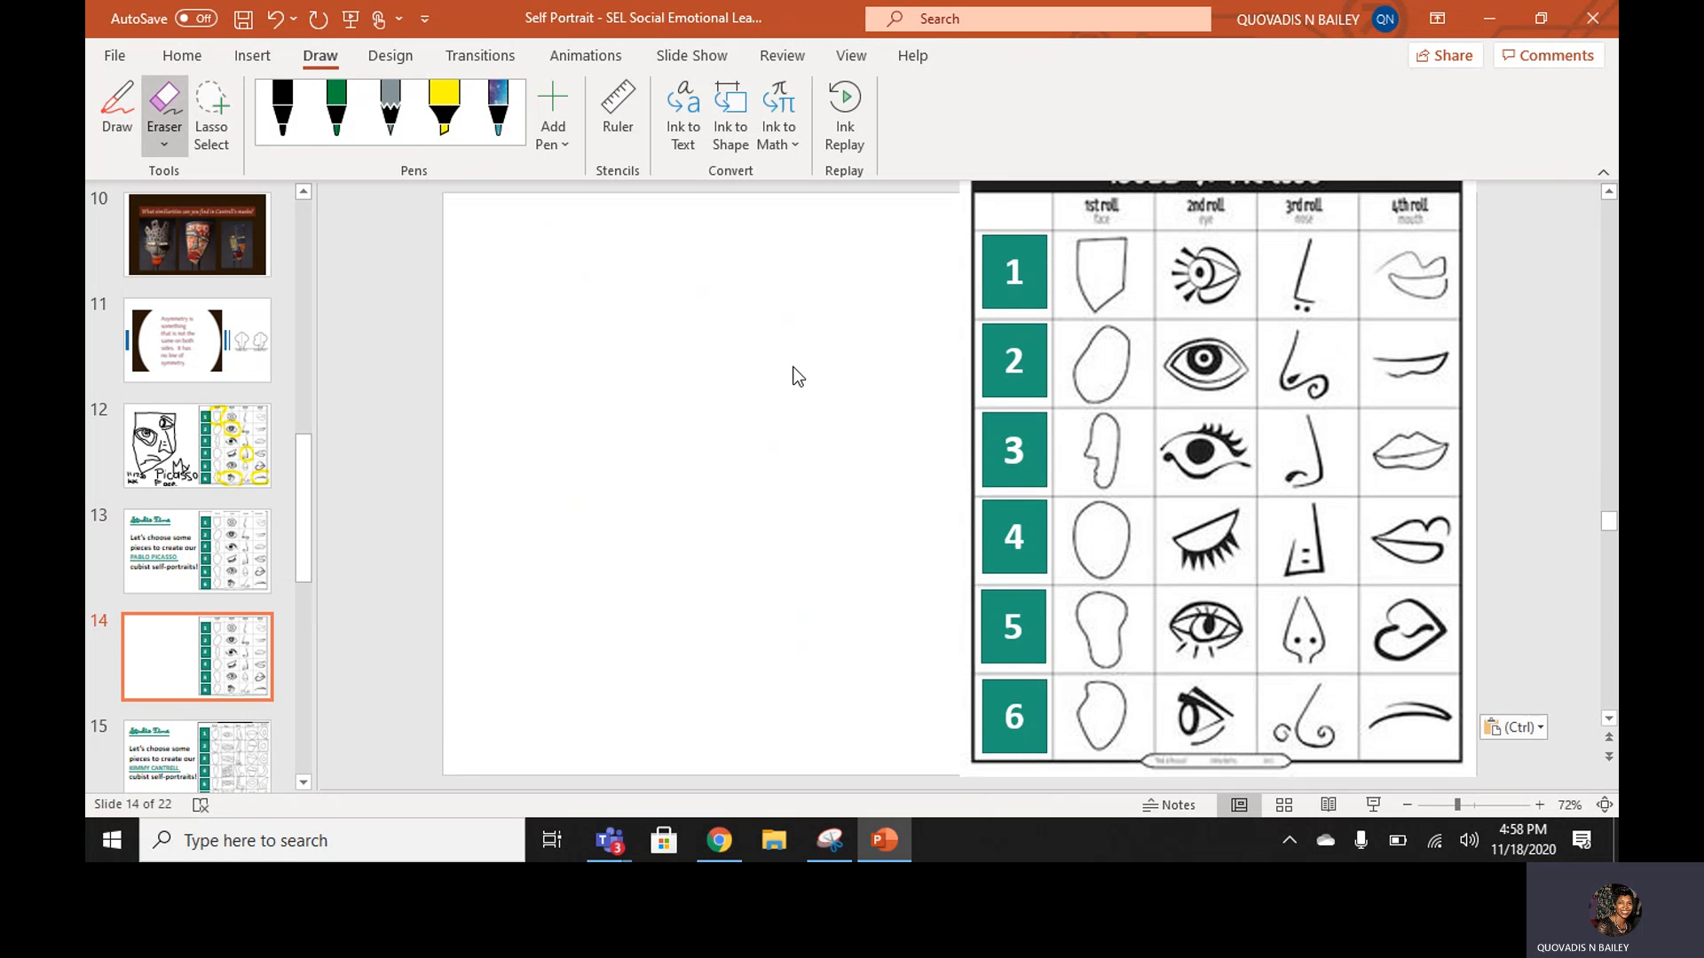
pyautogui.click(457, 104)
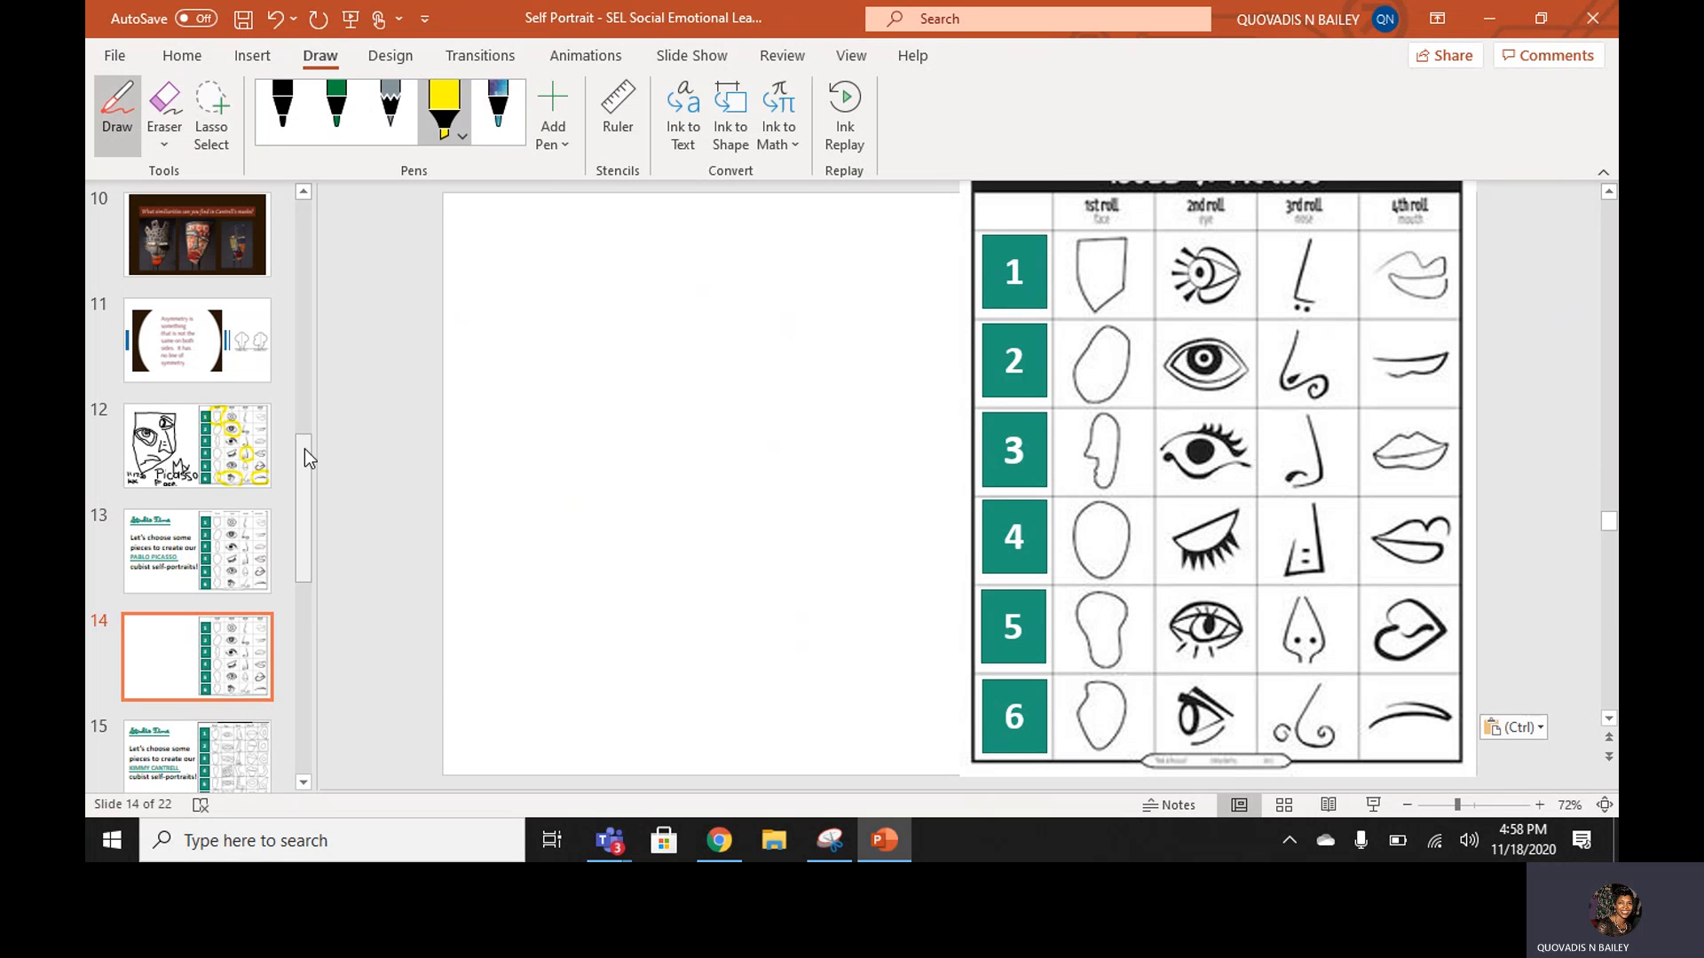
# Review the Picasso focus artist, Cantrell's masks, asymmetry and finished example face on slides 7, 10, 11 and 12.
pyautogui.click(301, 230)
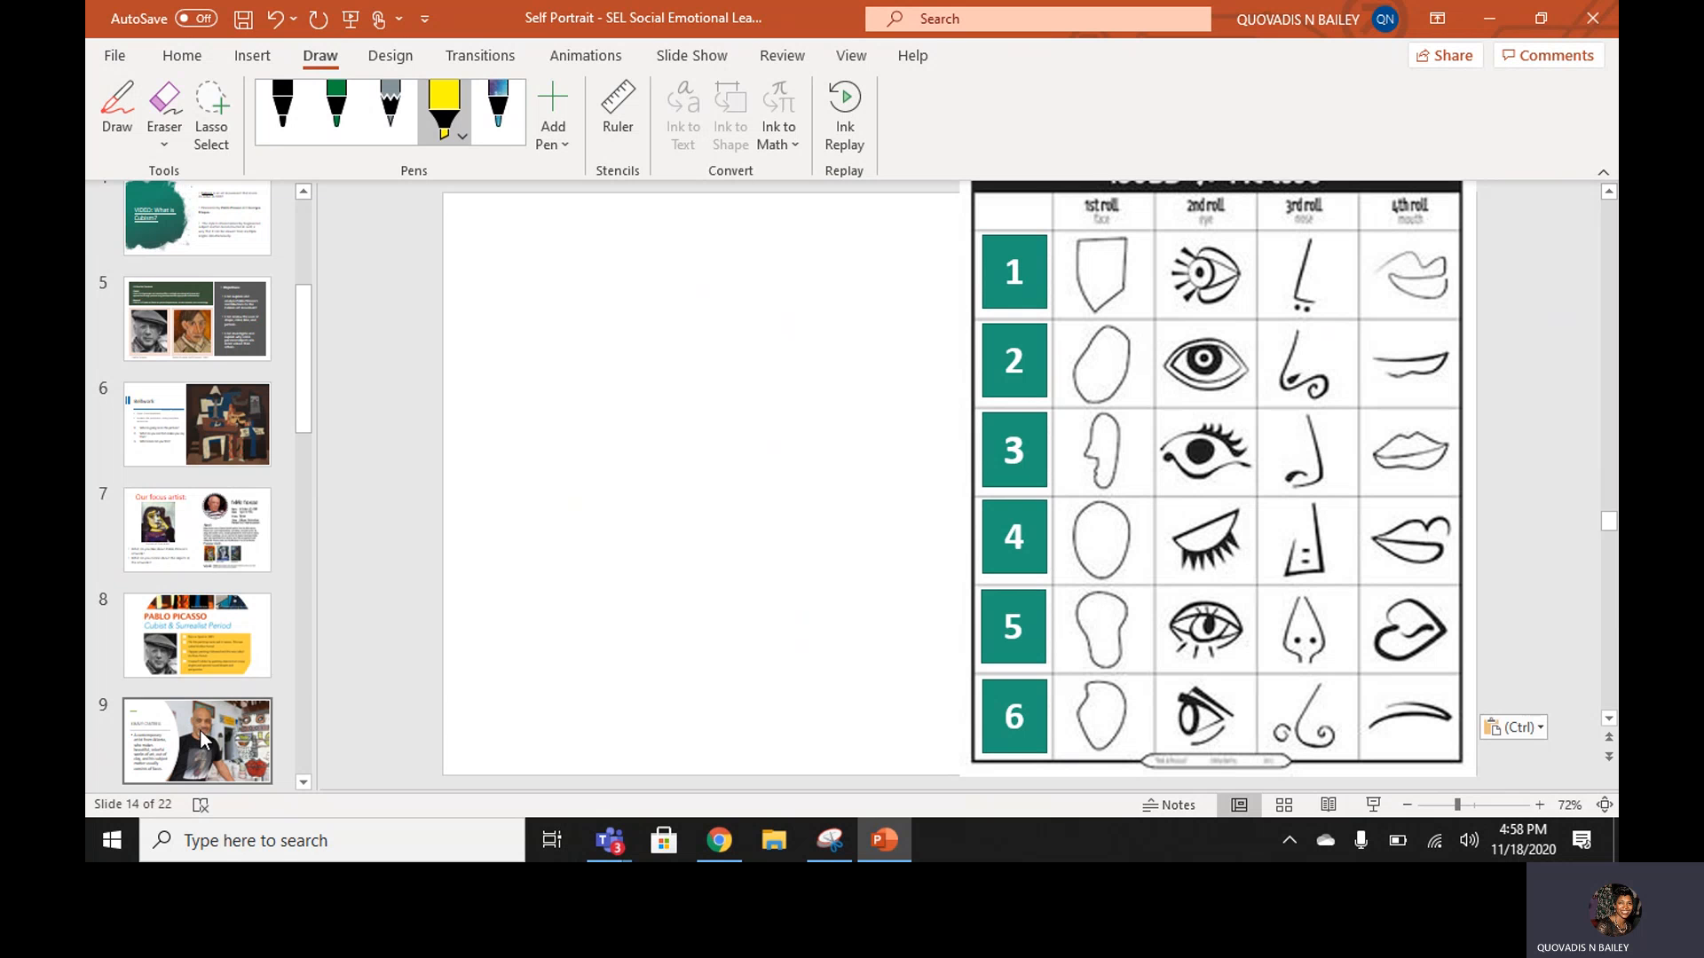
pyautogui.scroll(-3, 227, 476)
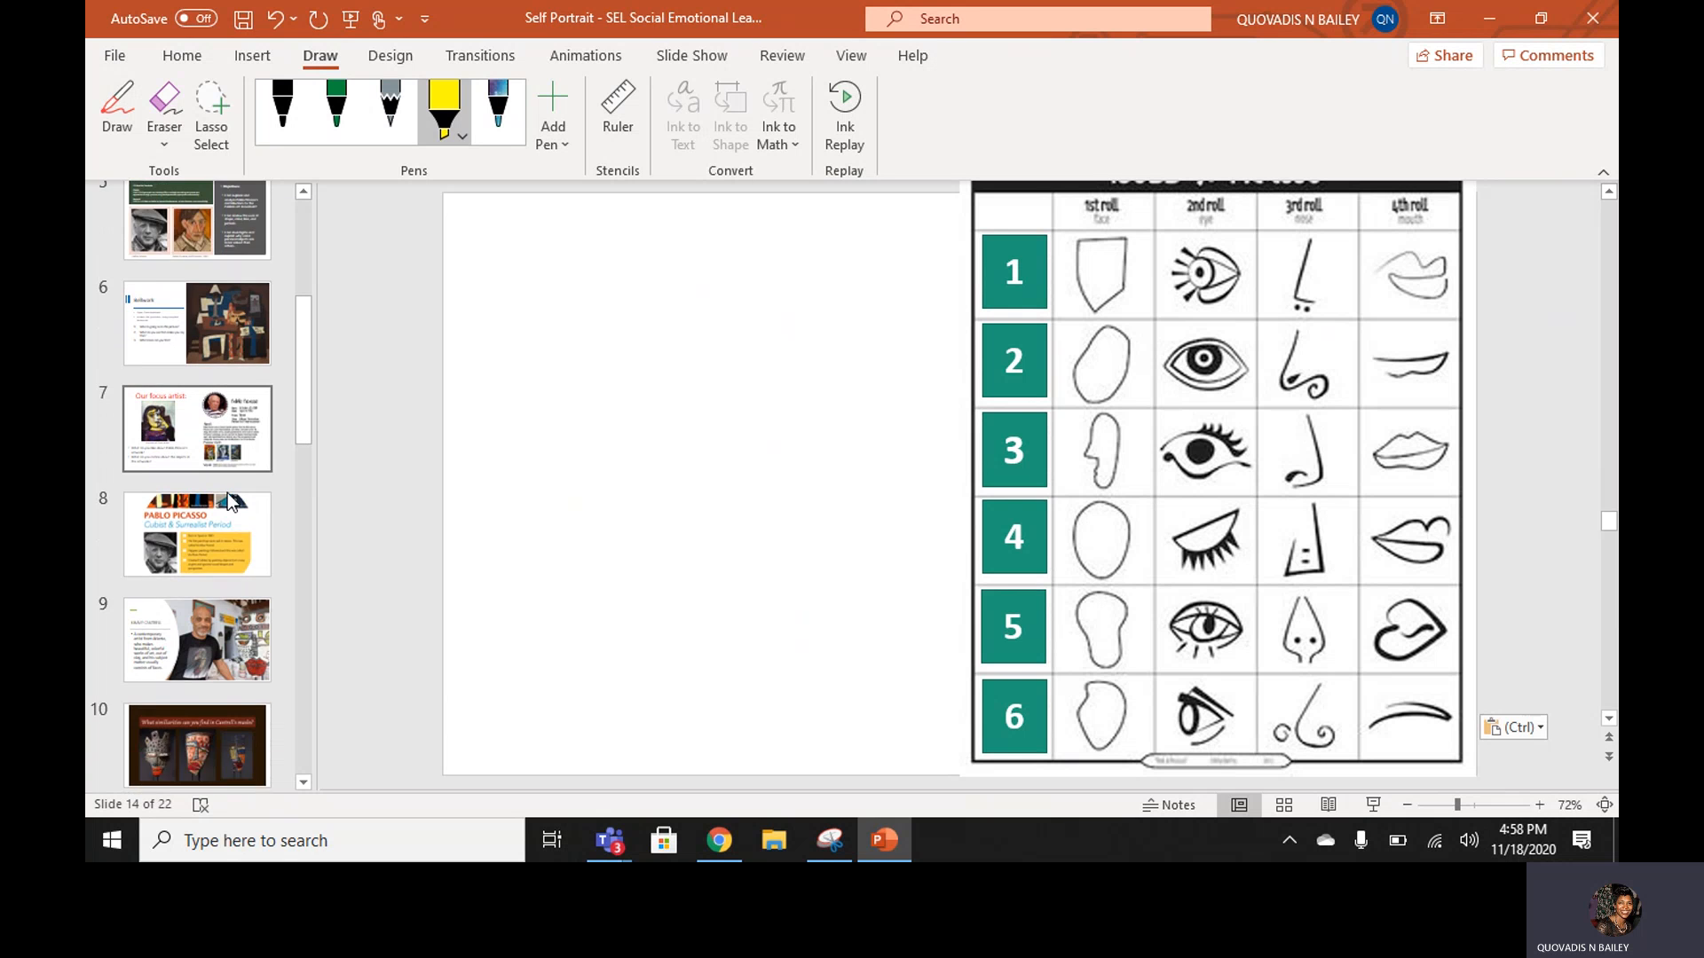
pyautogui.click(219, 300)
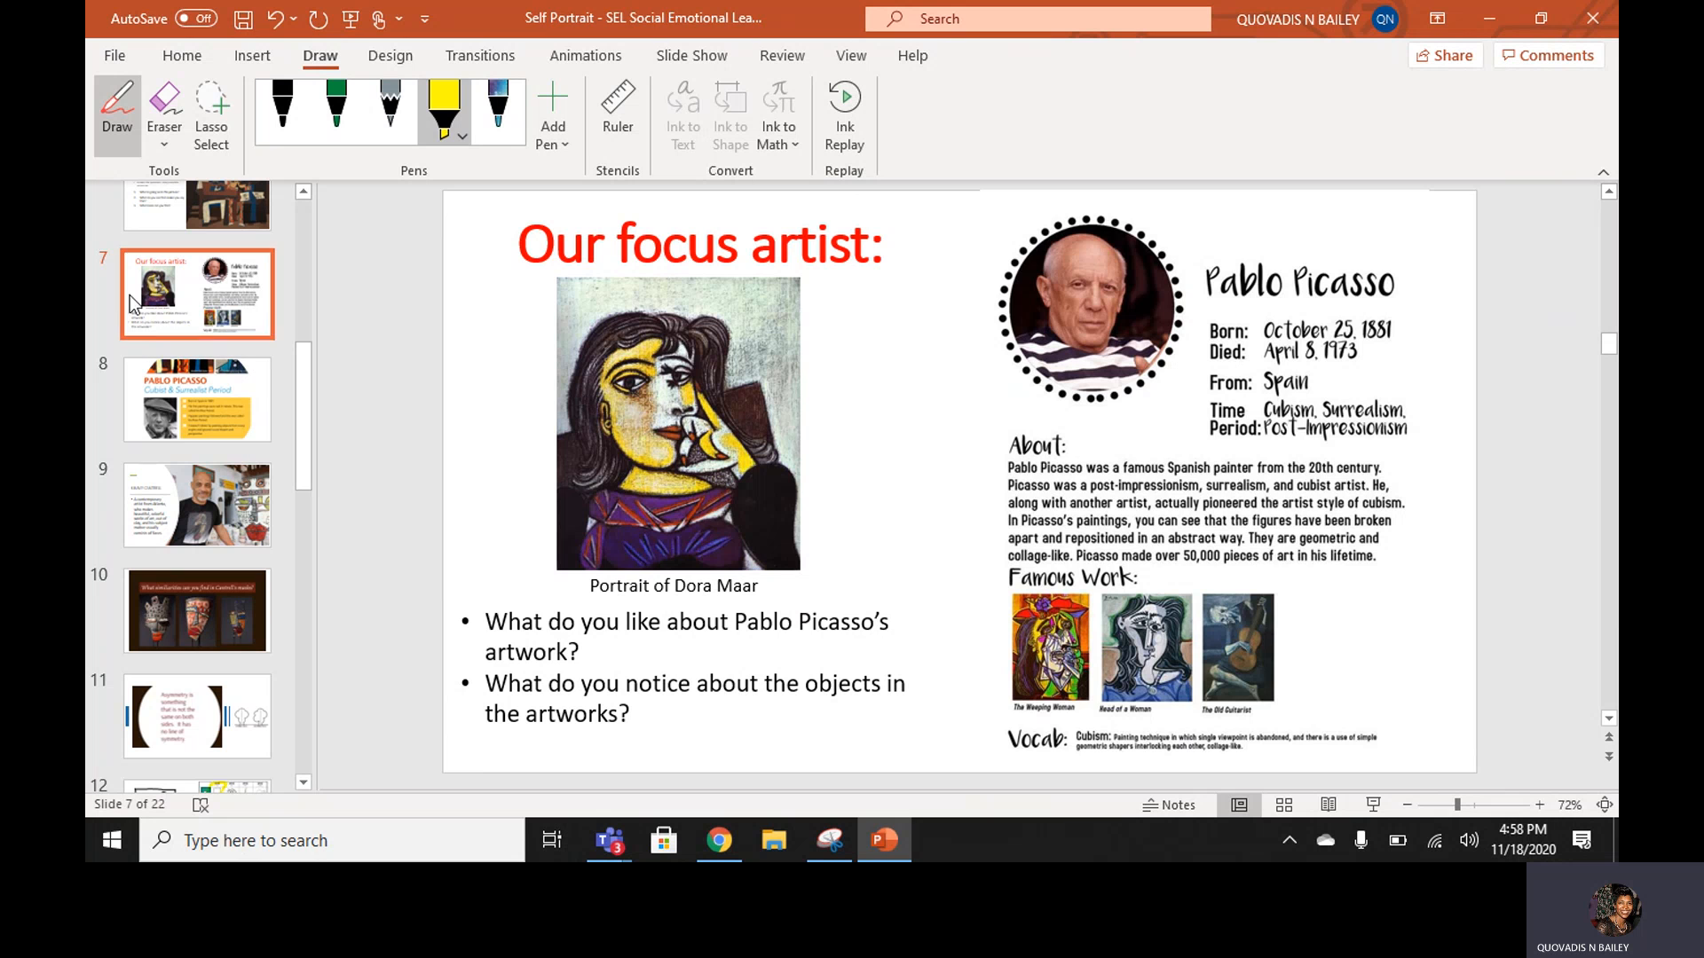
pyautogui.click(210, 602)
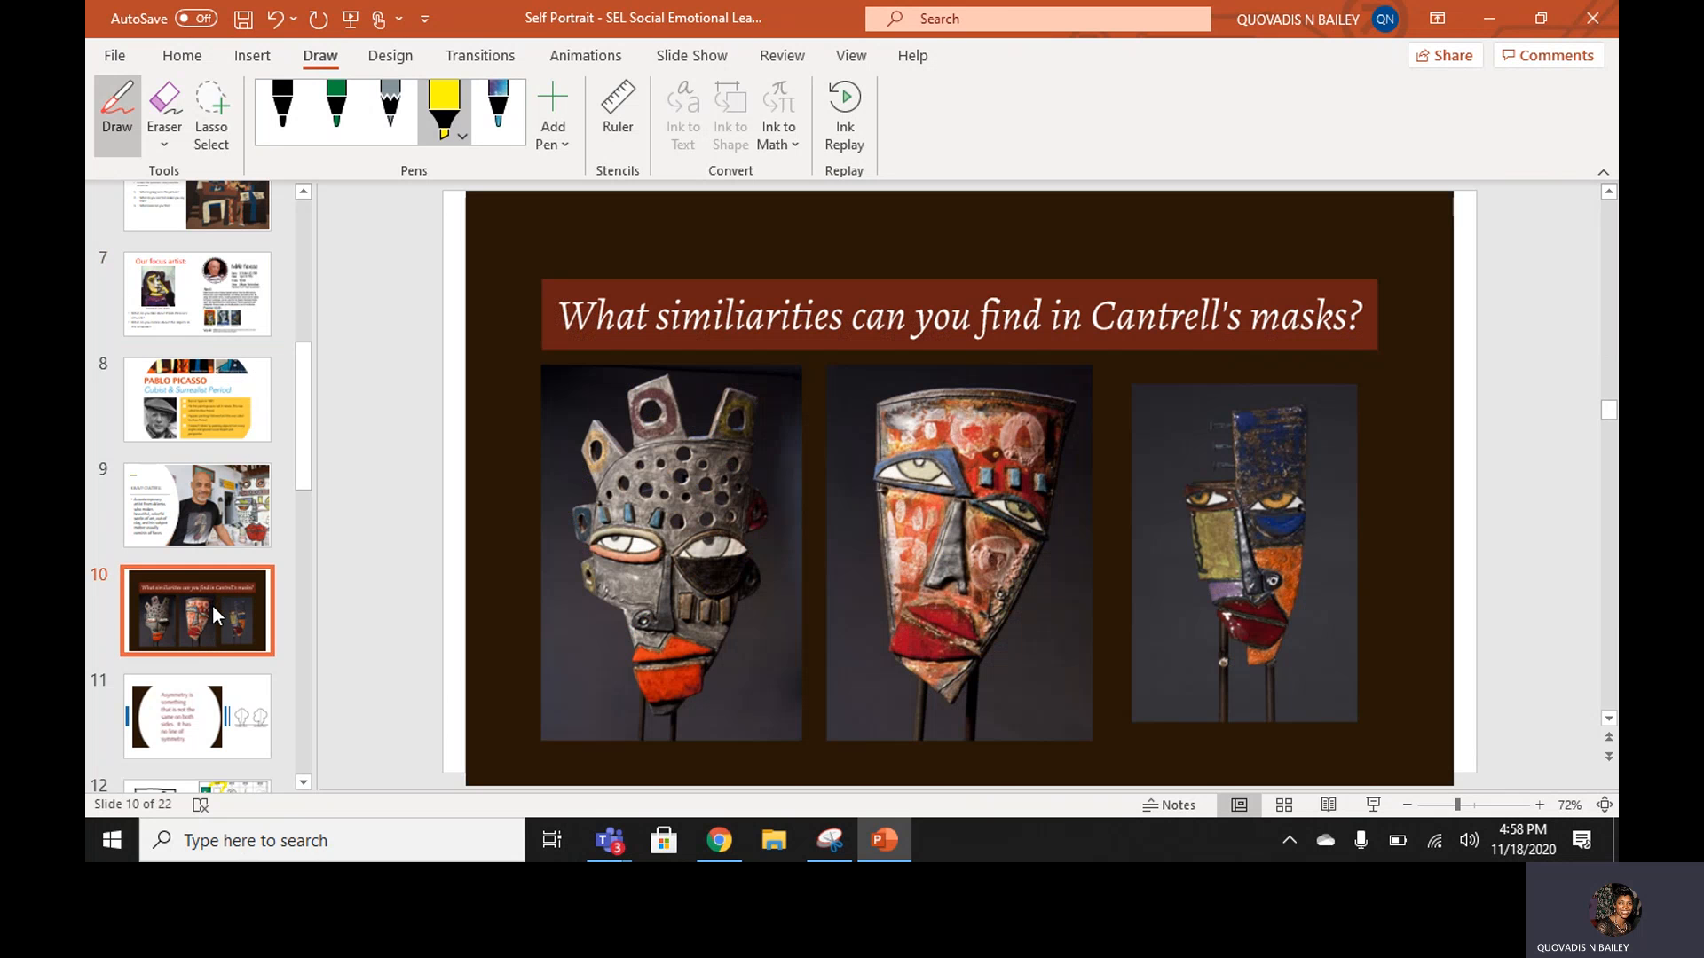
pyautogui.click(223, 730)
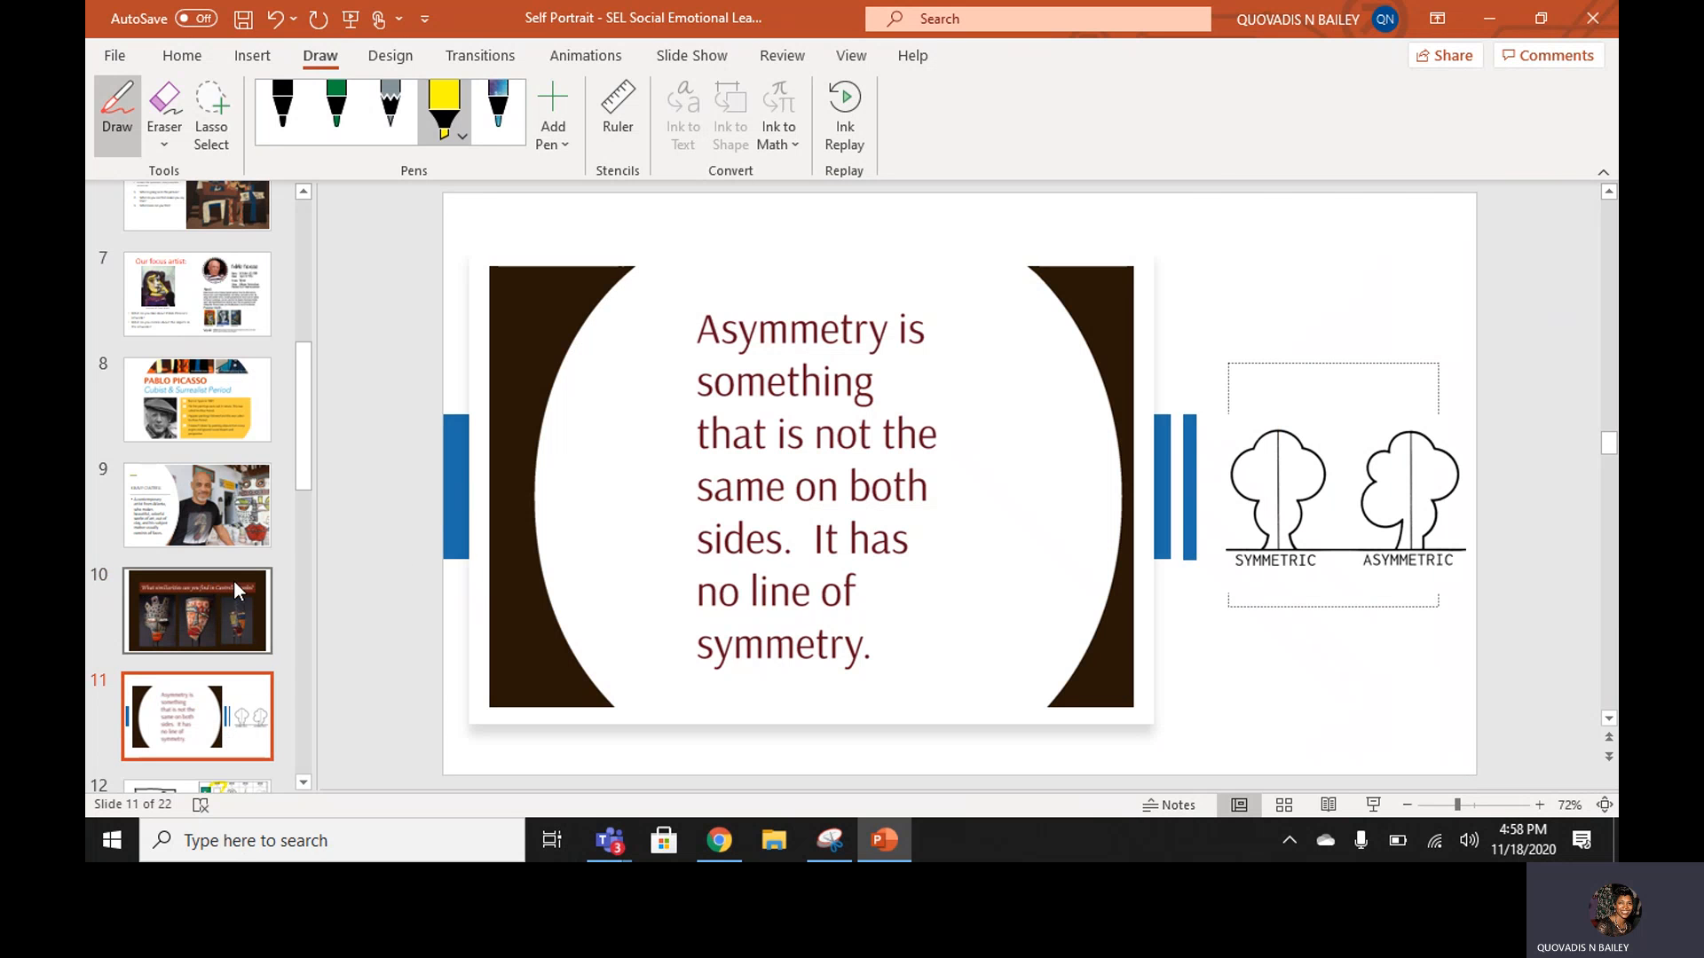
pyautogui.scroll(-3, 215, 611)
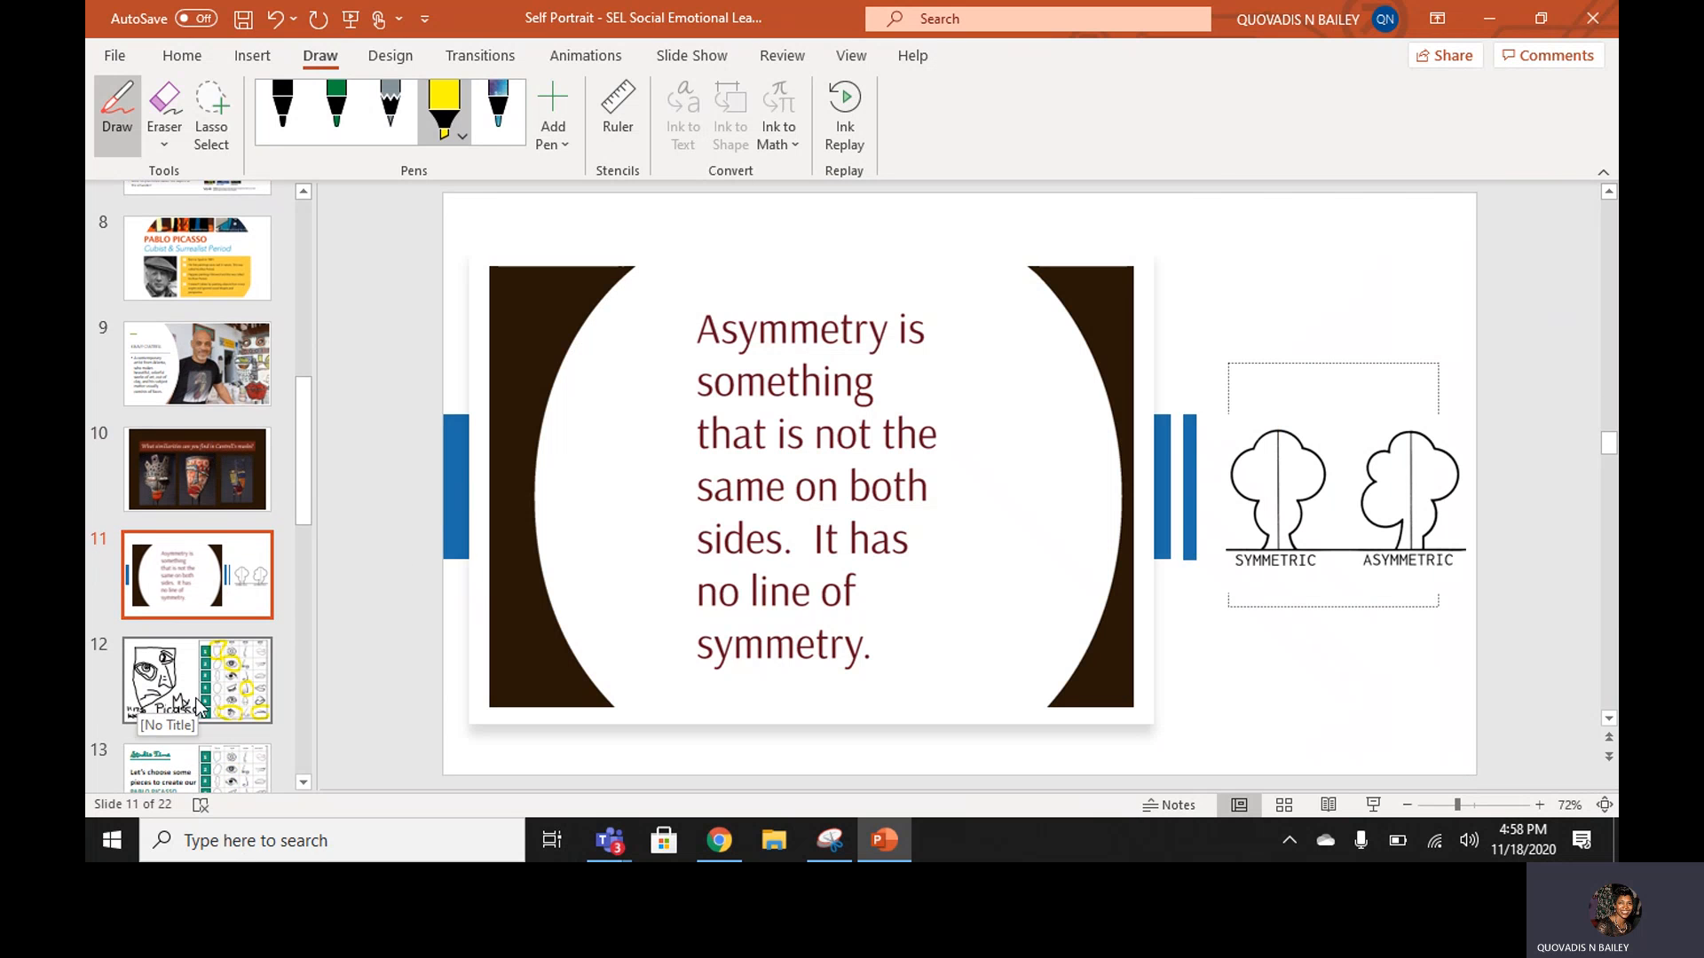
pyautogui.click(220, 683)
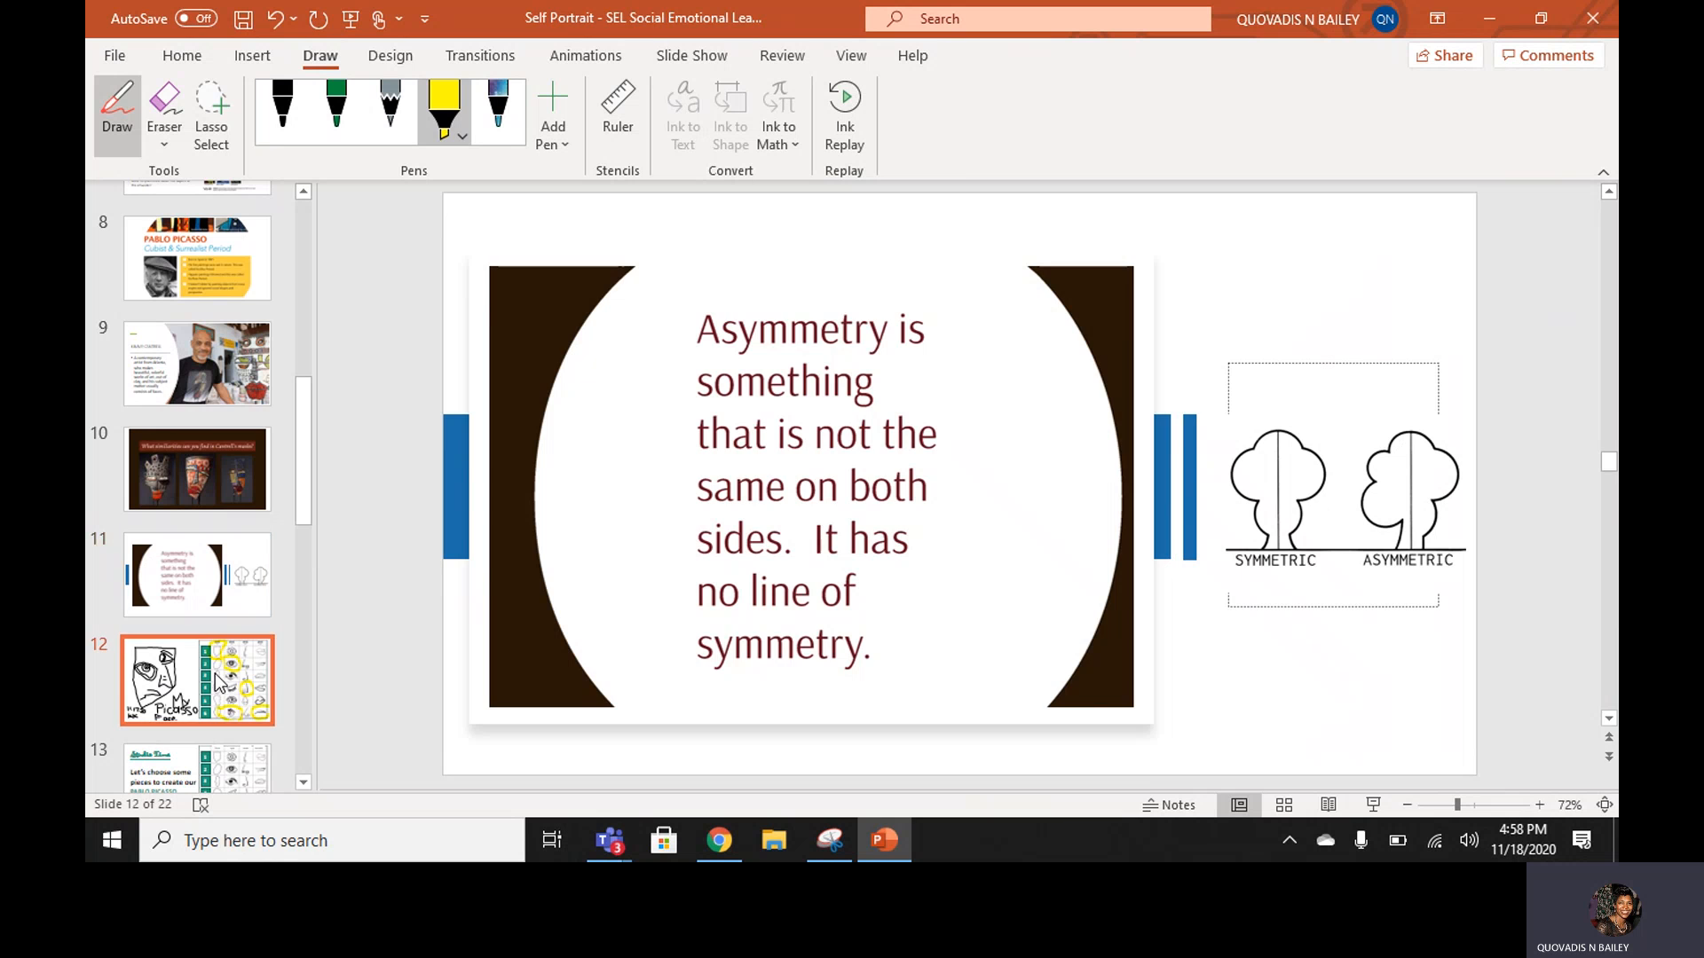
pyautogui.scroll(-5, 241, 562)
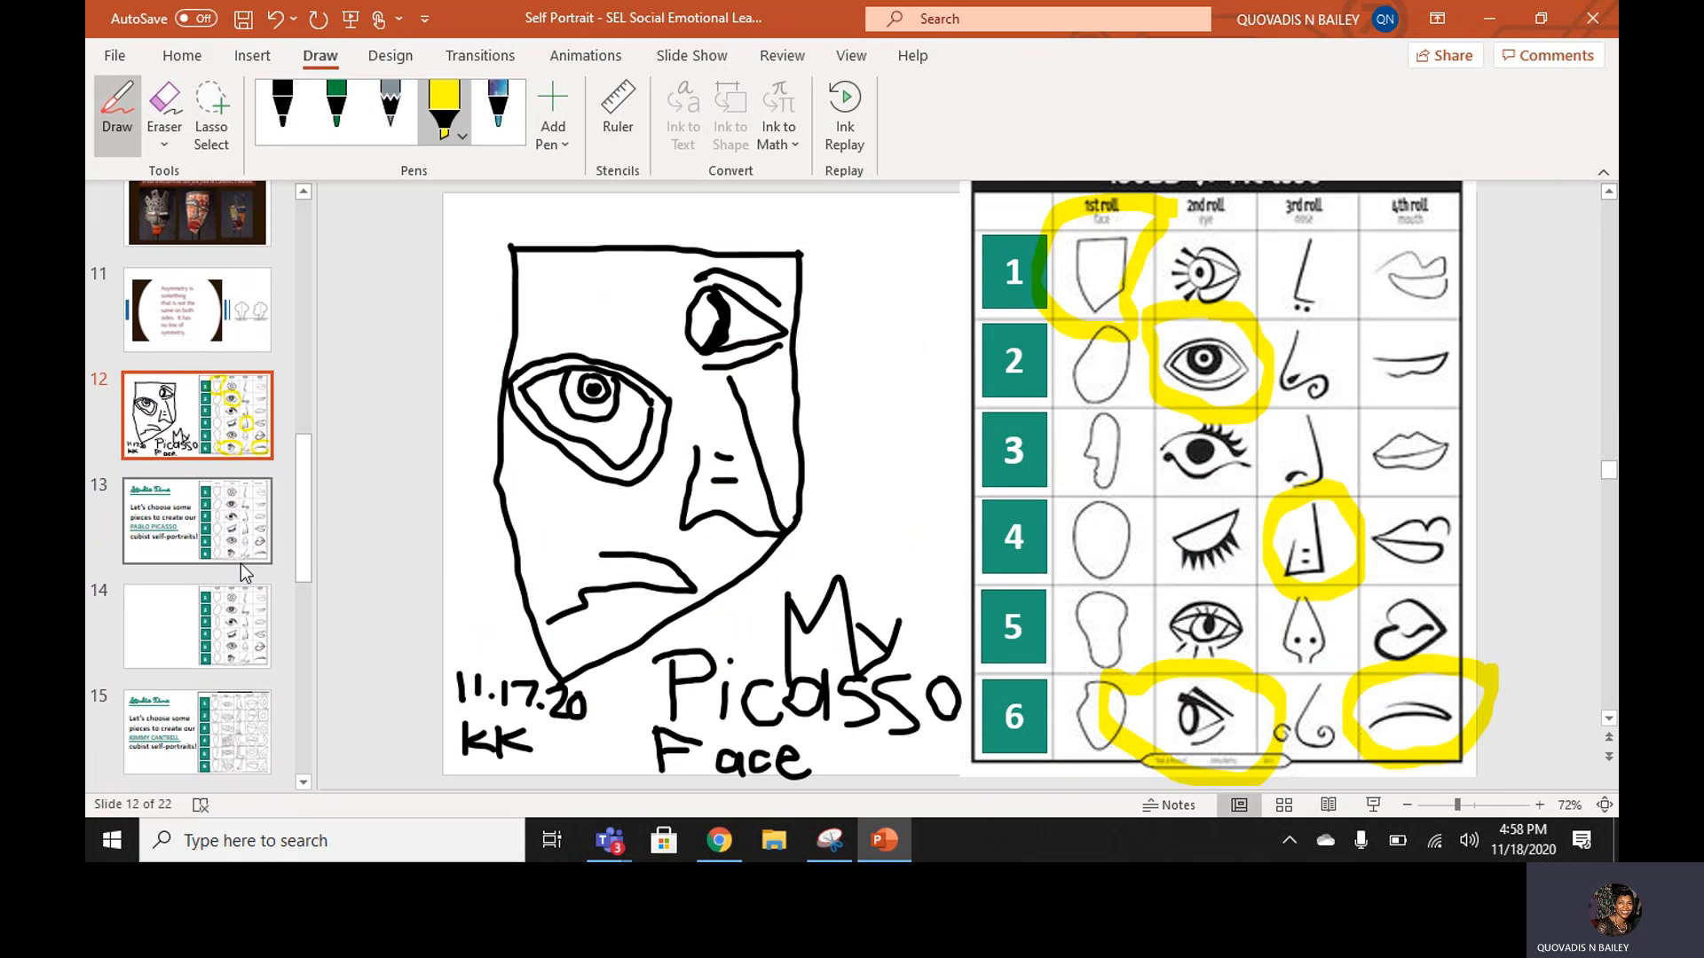
# Return to slide 14 and circle the row 1 face shape in the chart with the yellow highlighter.
pyautogui.click(166, 567)
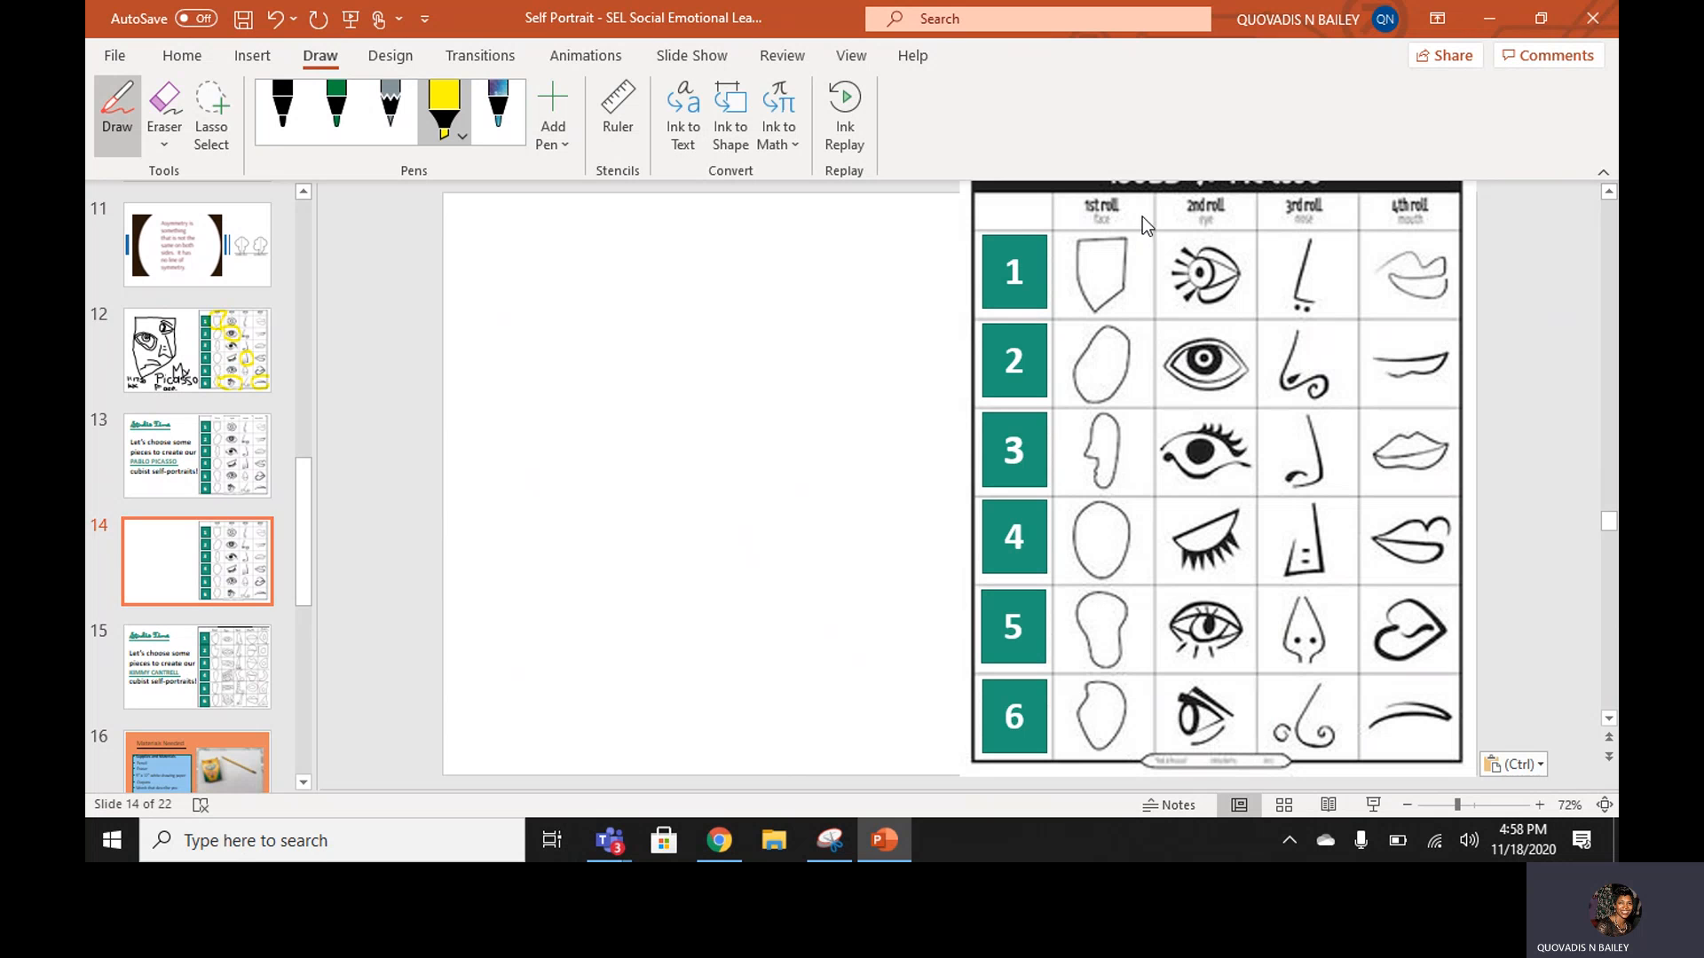
pyautogui.moveTo(1097, 328)
pyautogui.mouseDown()
pyautogui.moveTo(1141, 314)
pyautogui.moveTo(1158, 259)
pyautogui.moveTo(1143, 217)
pyautogui.mouseUp()
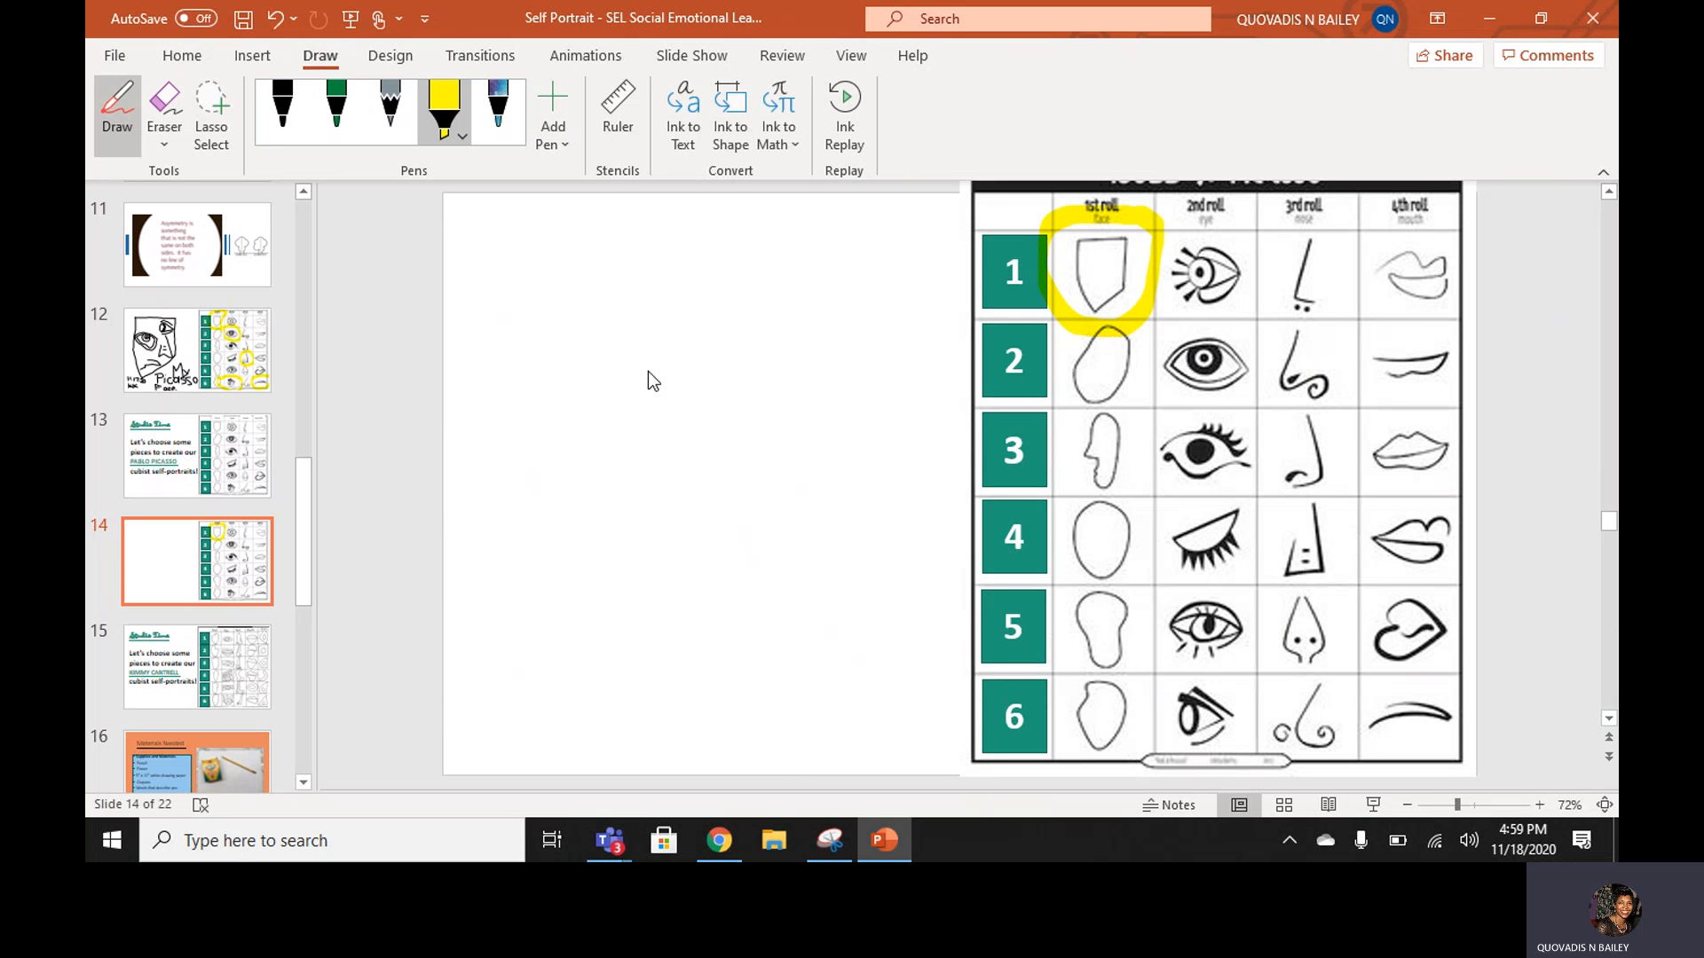
# Draw the face's horizontal top edge and a jagged right side in black pen on the blank area beside the chart.
pyautogui.click(284, 121)
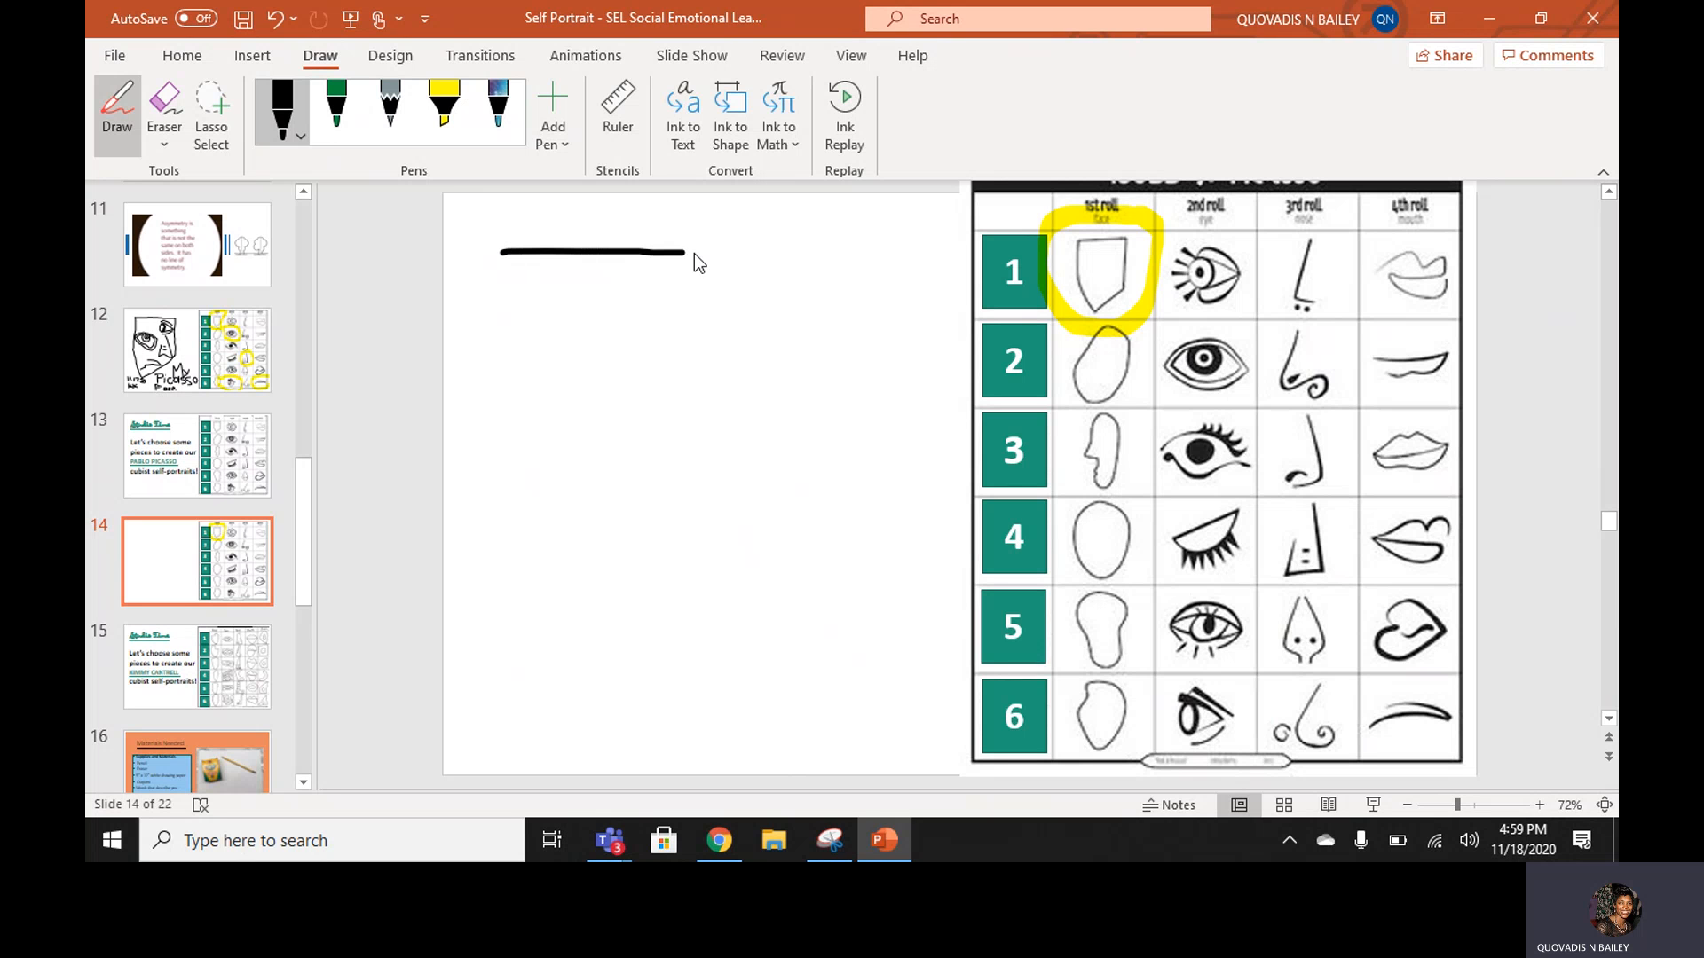
pyautogui.moveTo(694, 255); pyautogui.dragTo(872, 261)
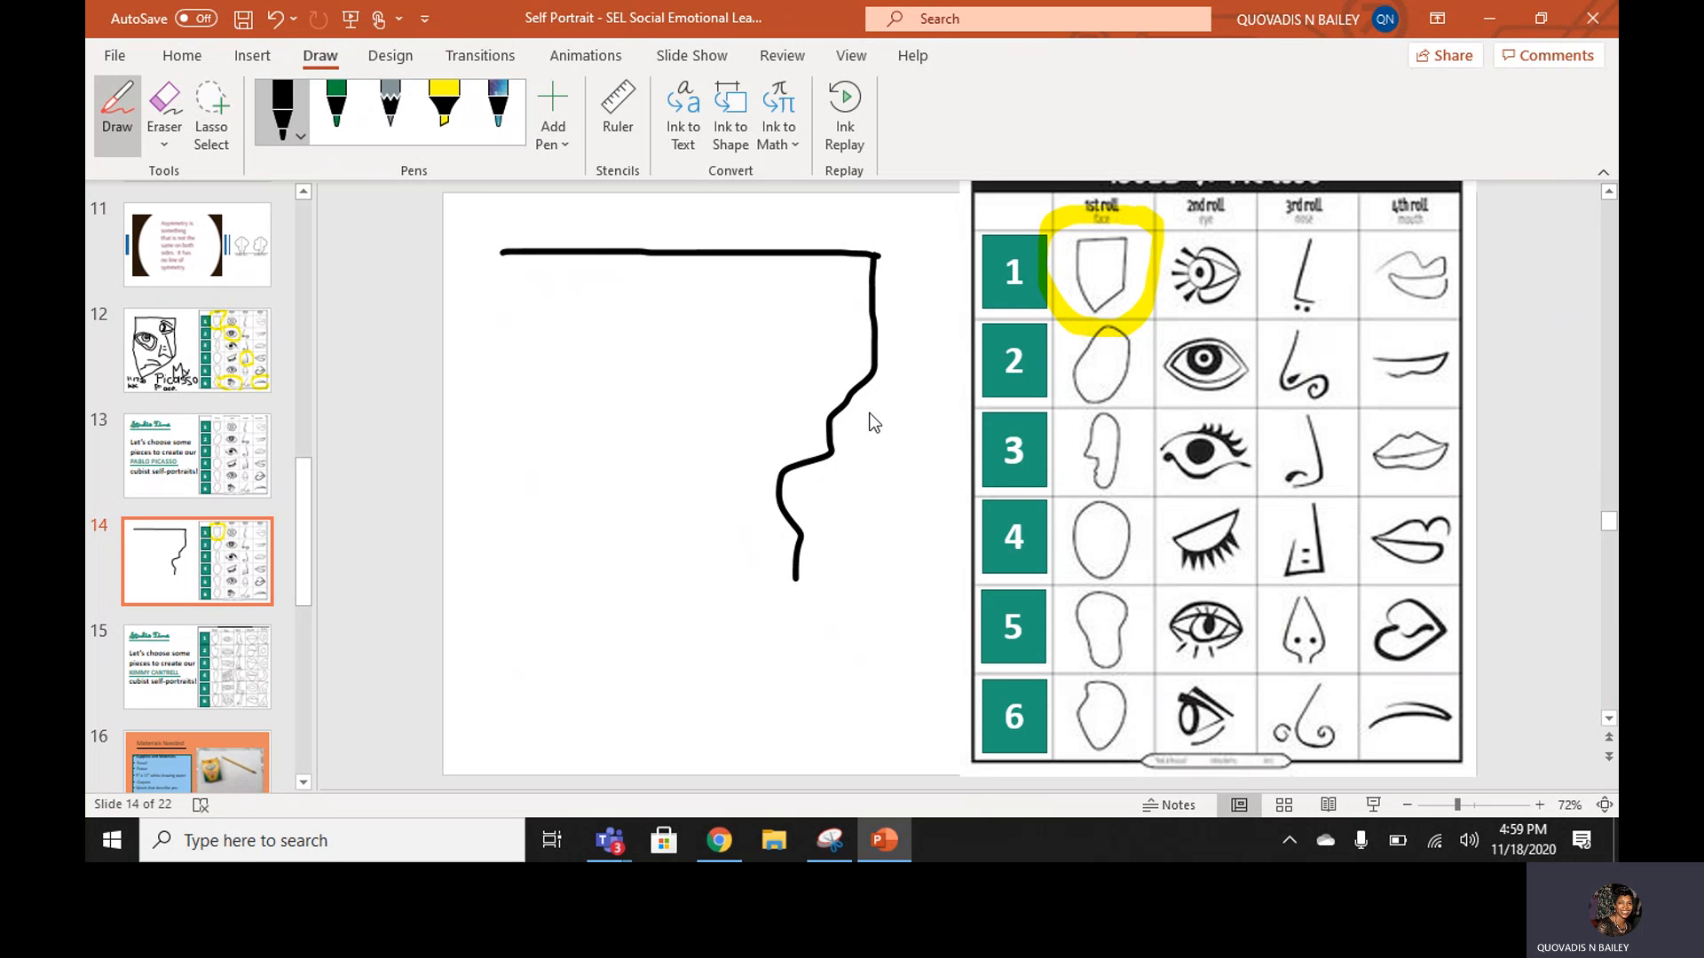
# Erase the jagged right side of the face using the Medium Eraser and the Stroke Eraser, keeping the top edge.
pyautogui.click(163, 142)
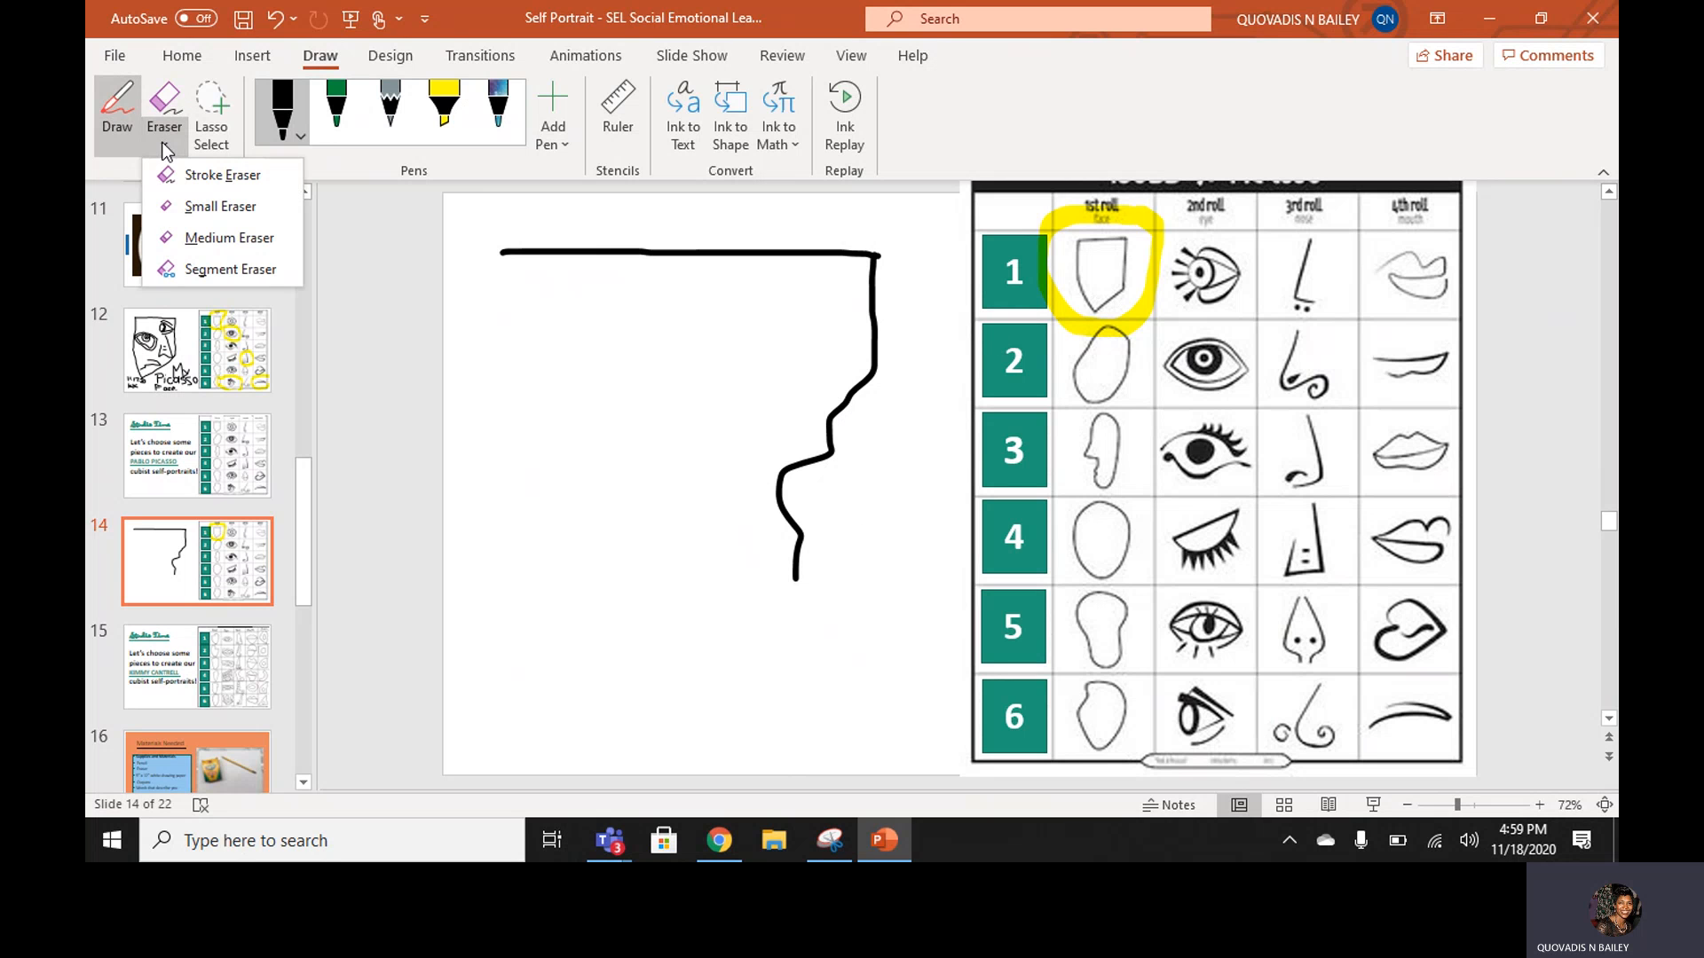
pyautogui.click(211, 238)
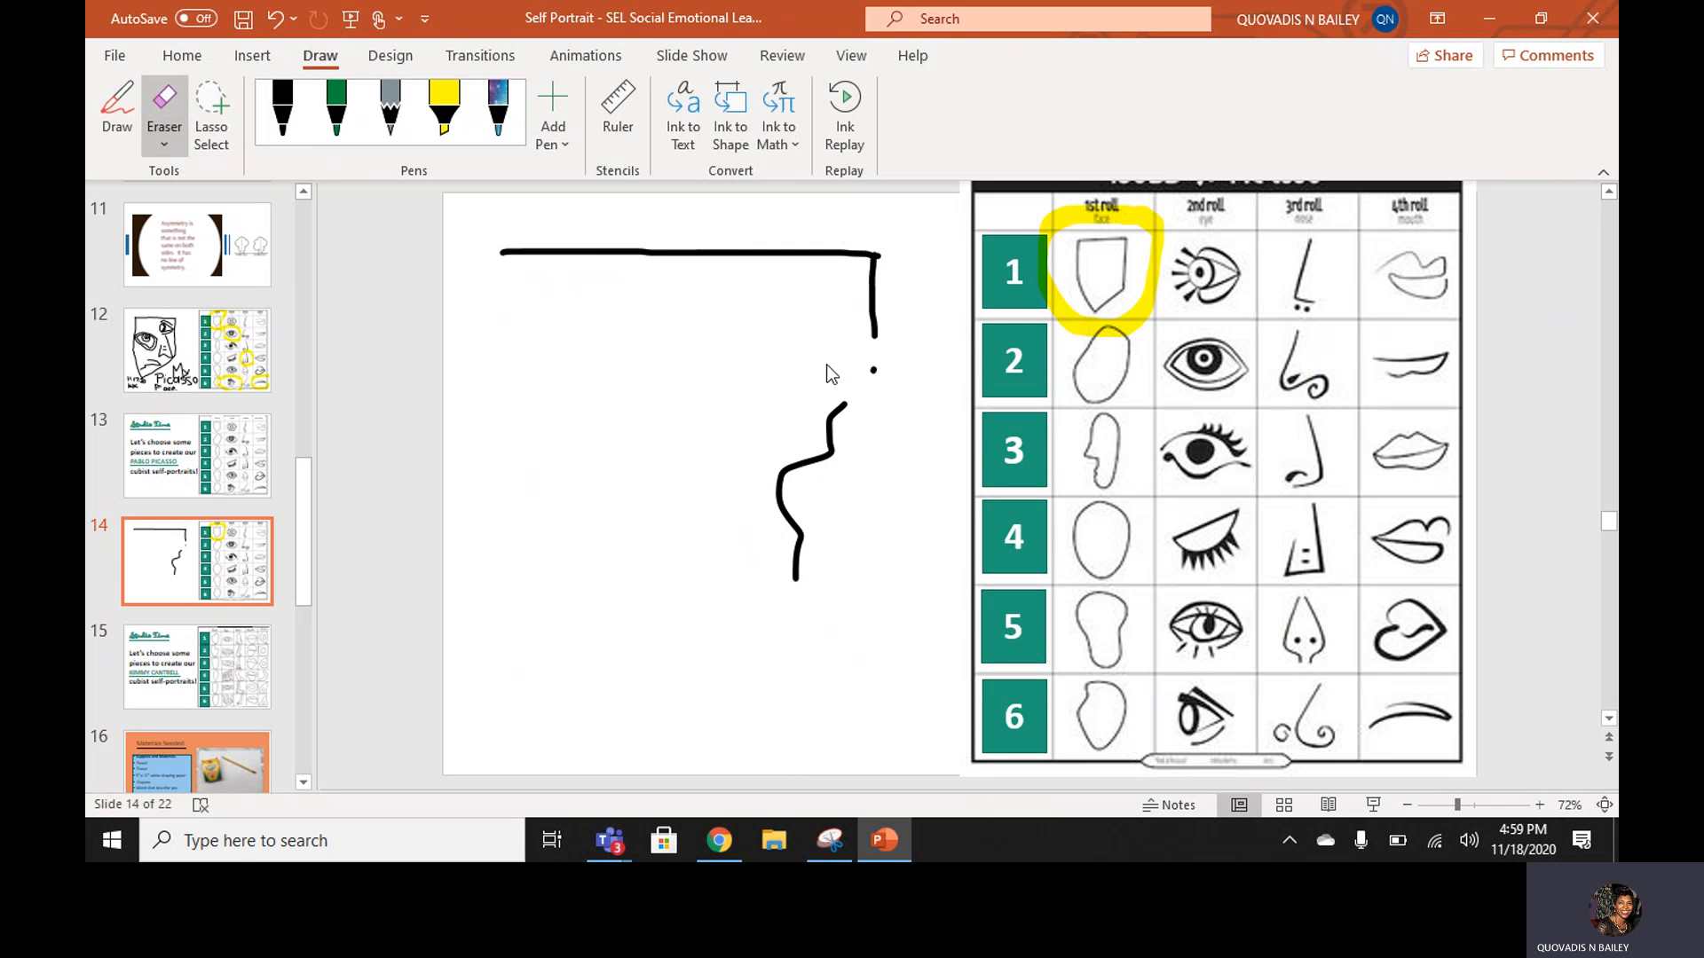
pyautogui.click(874, 370)
pyautogui.click(170, 142)
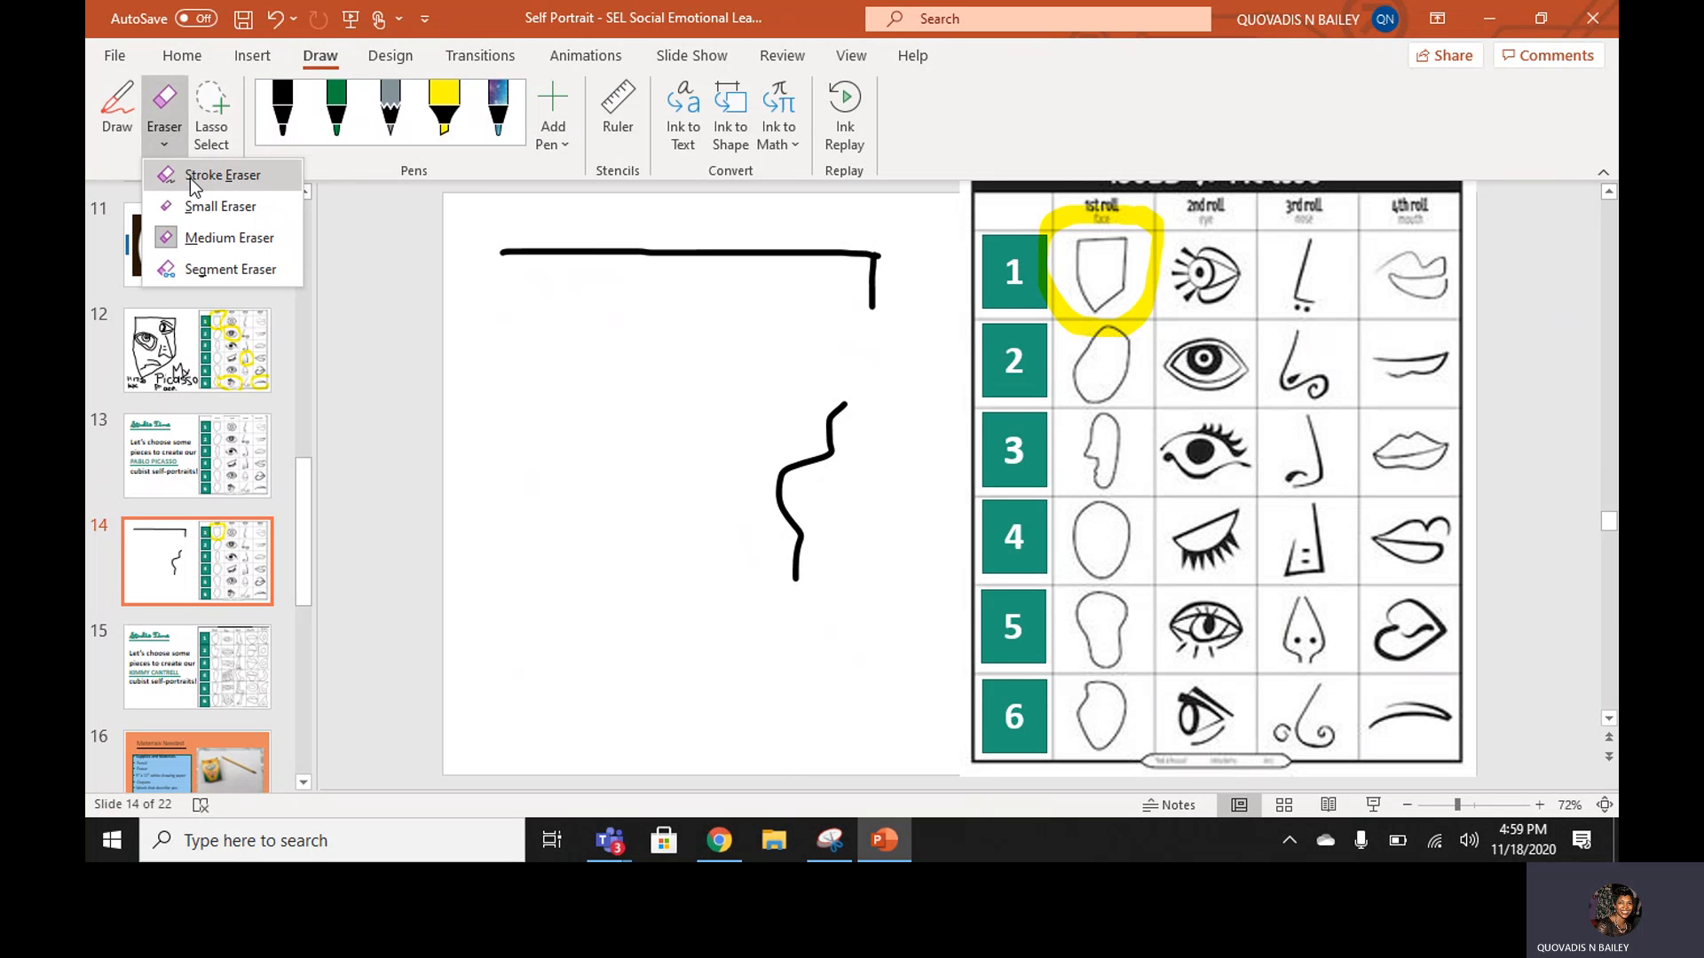
pyautogui.click(190, 178)
pyautogui.click(873, 300)
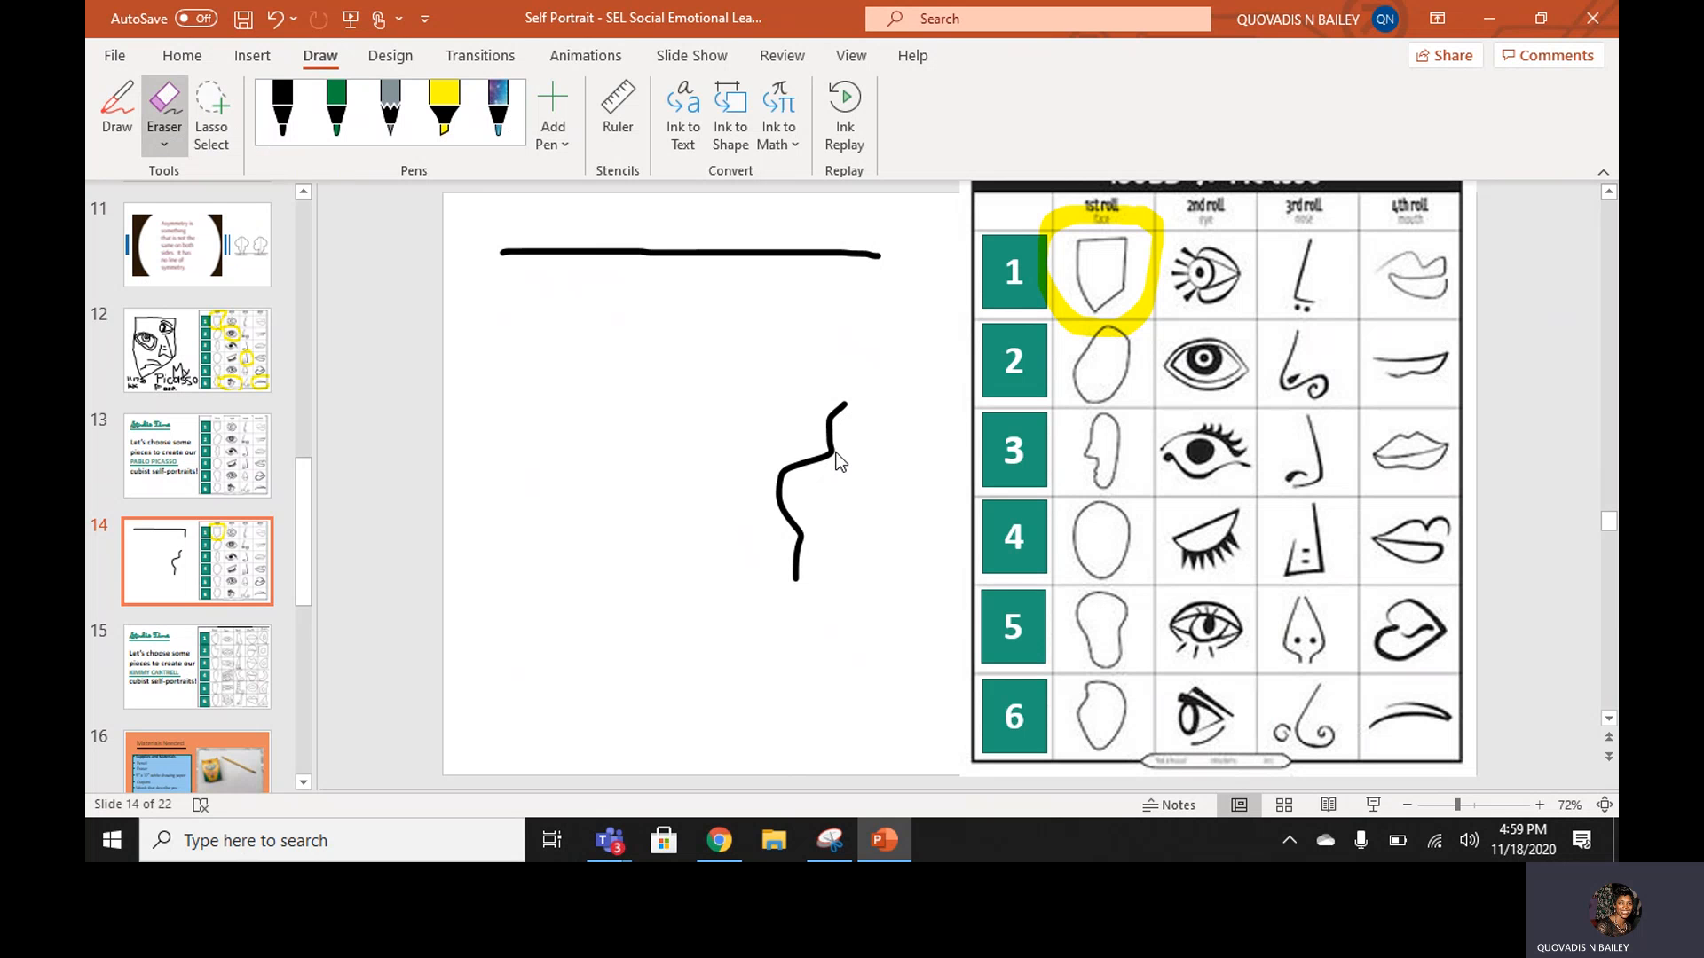
pyautogui.click(836, 458)
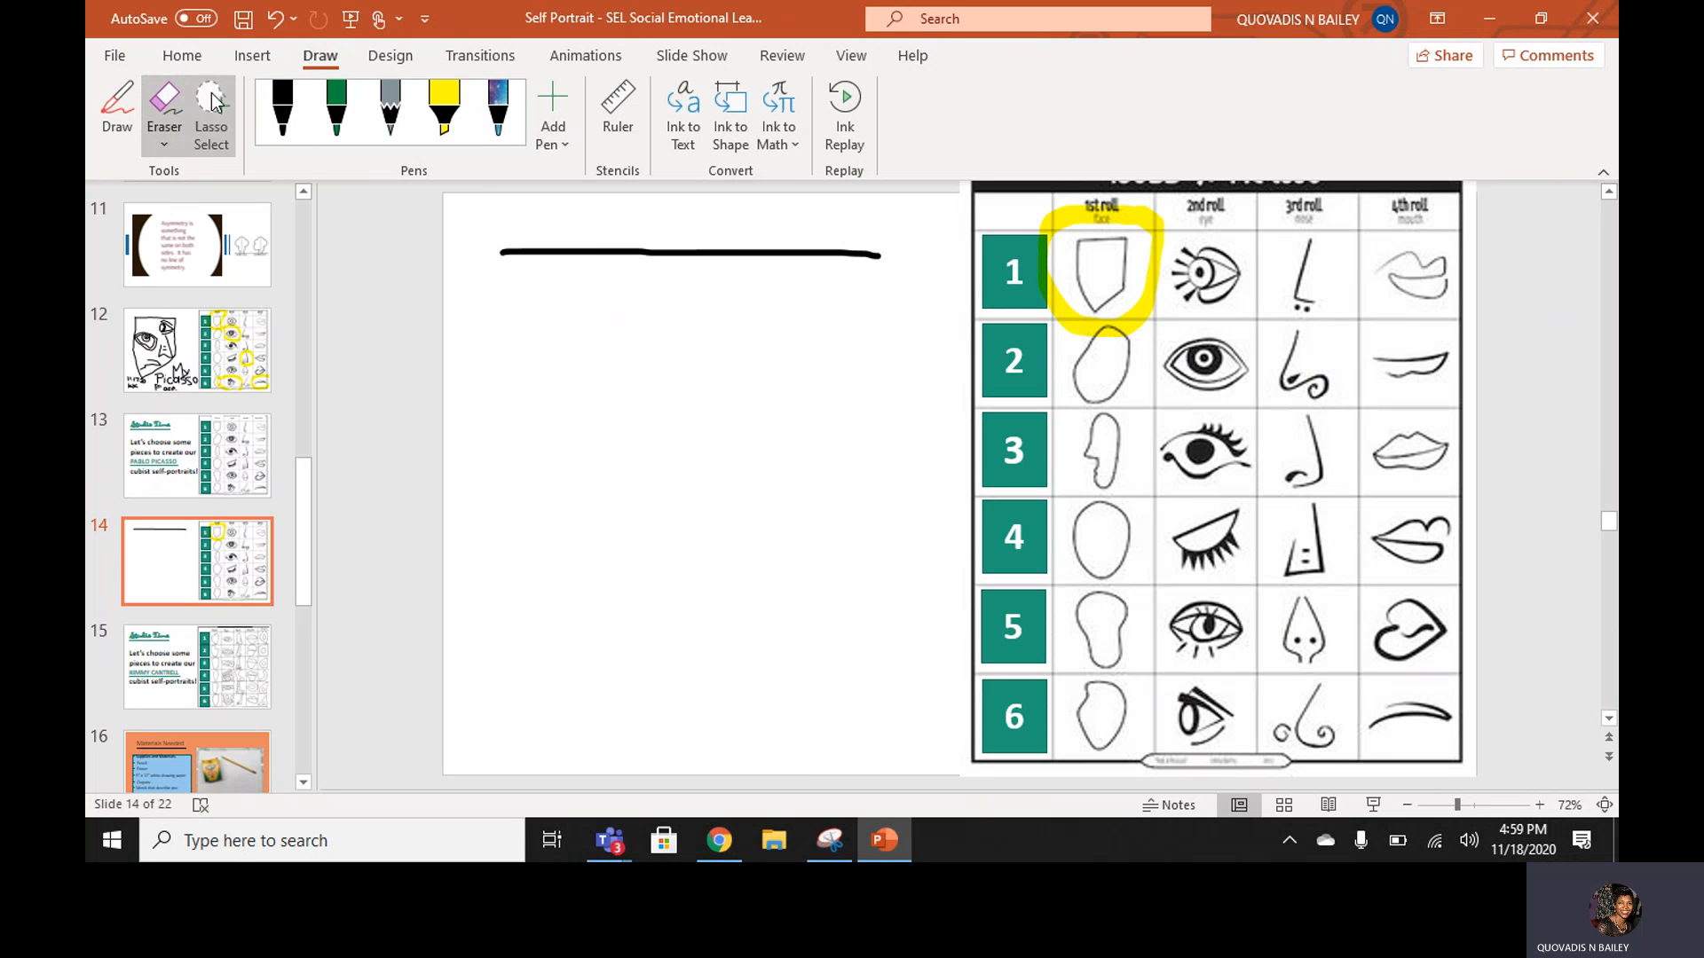
pyautogui.click(119, 108)
pyautogui.click(165, 142)
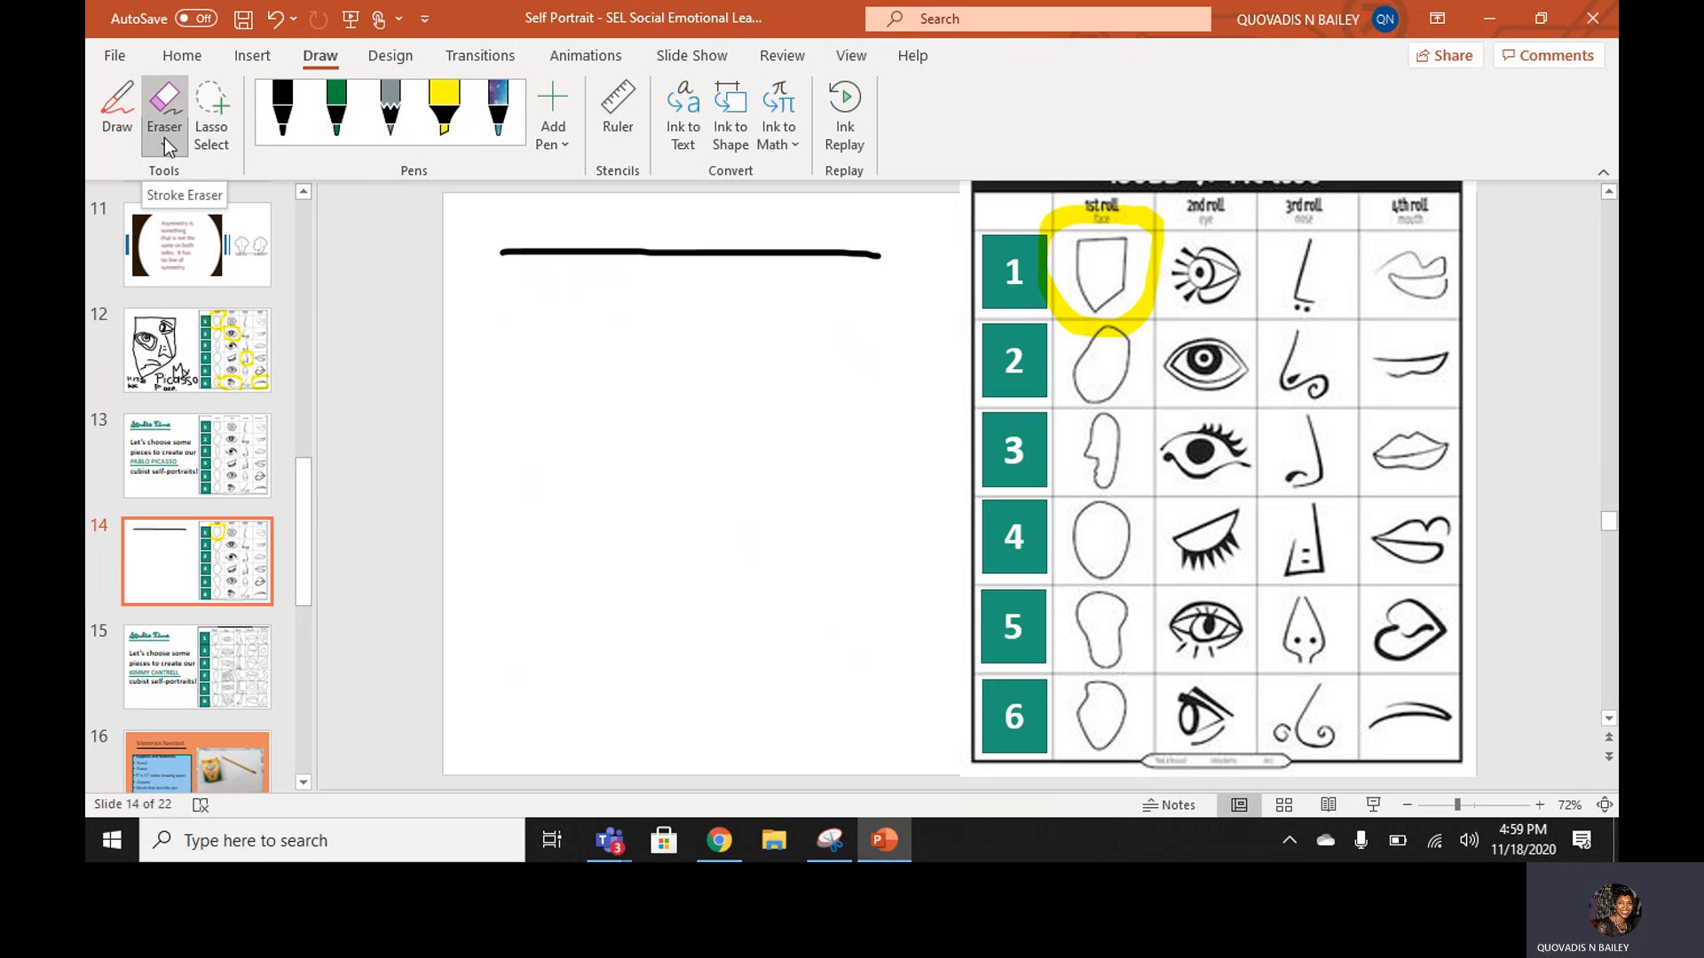
# Complete the shield-shaped face outline in black pen with a straight right side, a left side and a pointed chin.
pyautogui.click(288, 127)
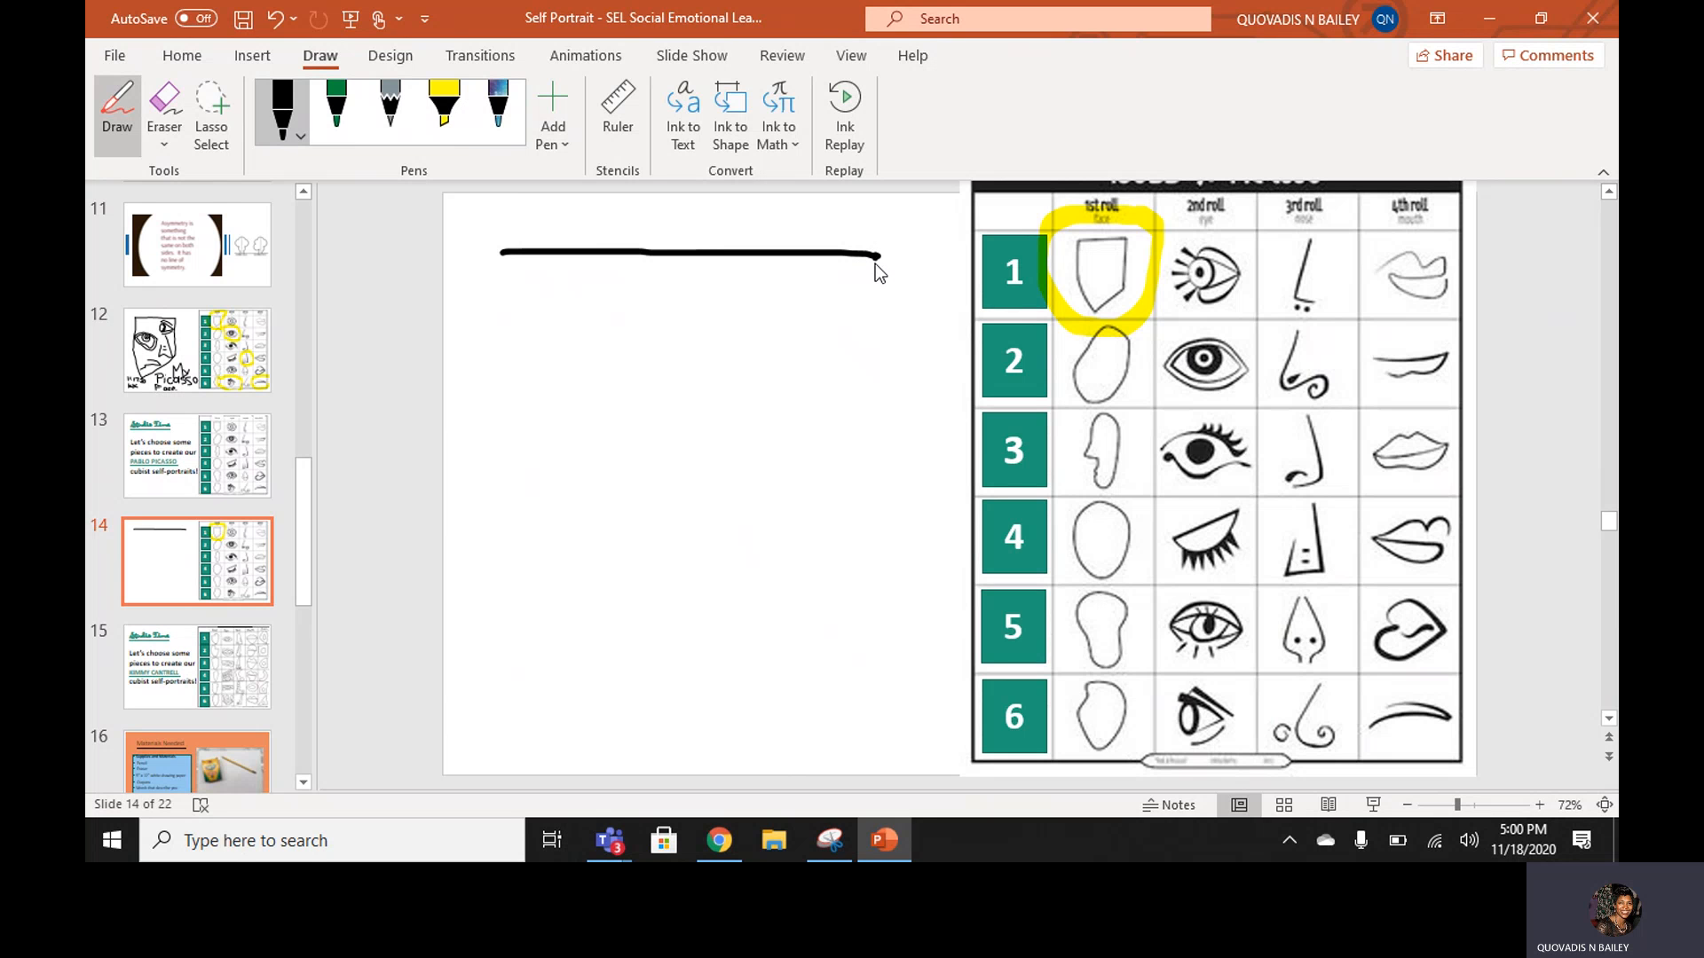
pyautogui.moveTo(863, 396); pyautogui.dragTo(852, 555)
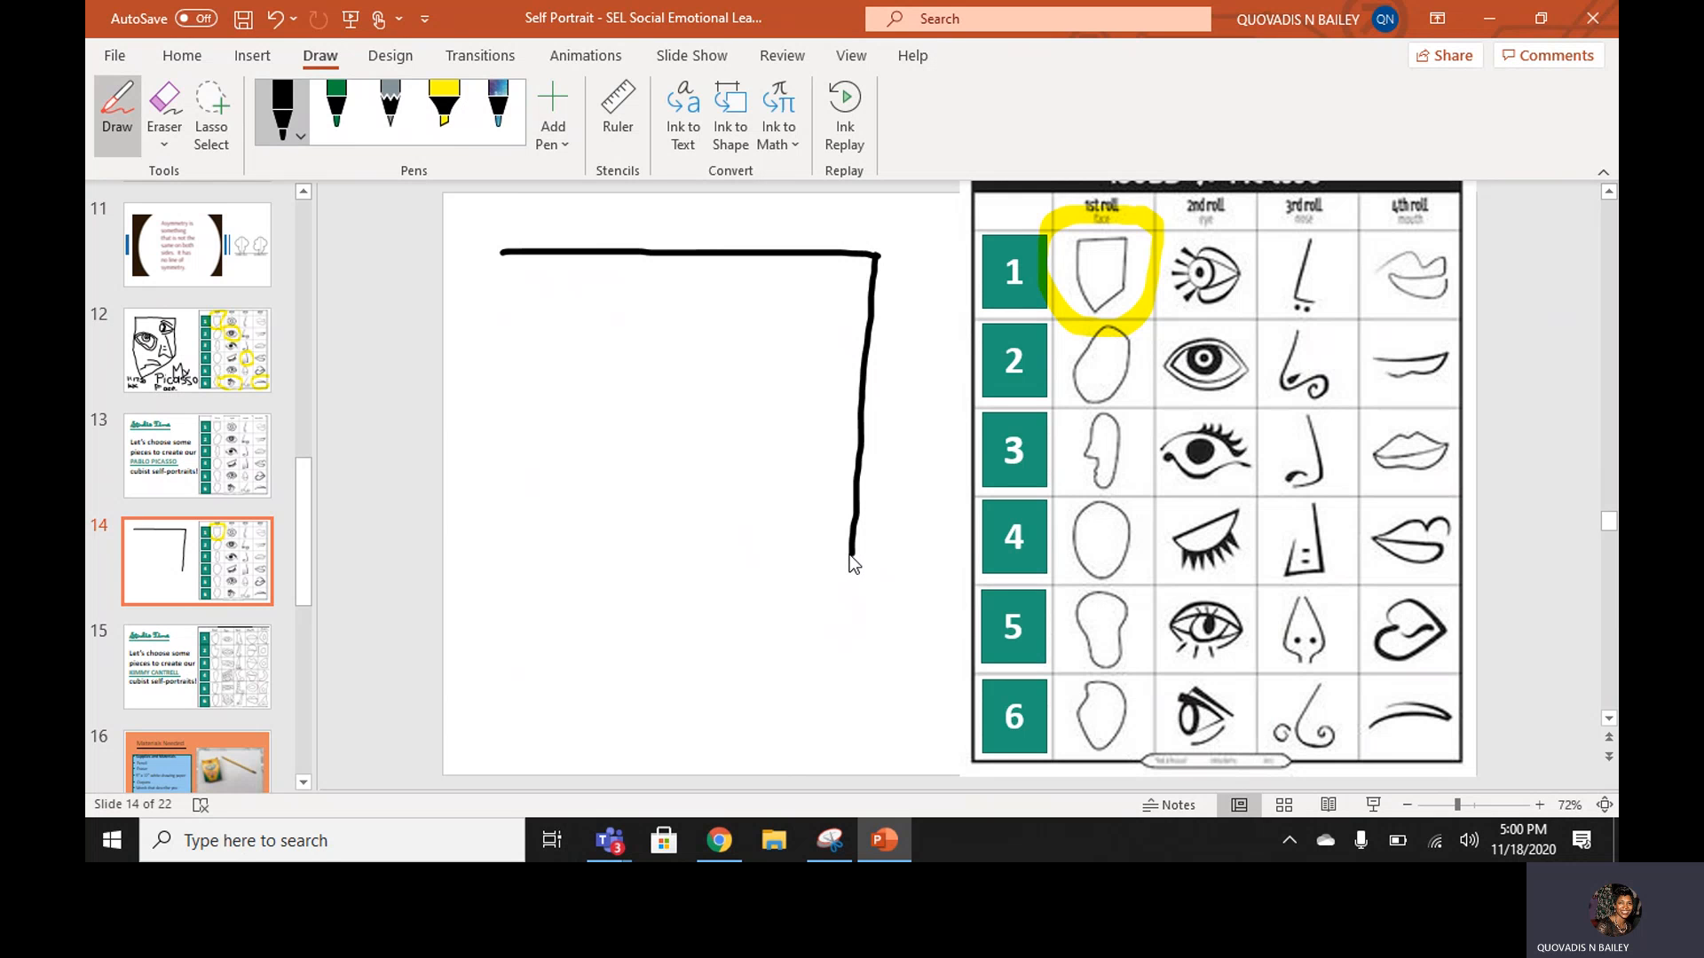
pyautogui.moveTo(850, 552); pyautogui.dragTo(828, 580)
pyautogui.moveTo(753, 663); pyautogui.dragTo(719, 703)
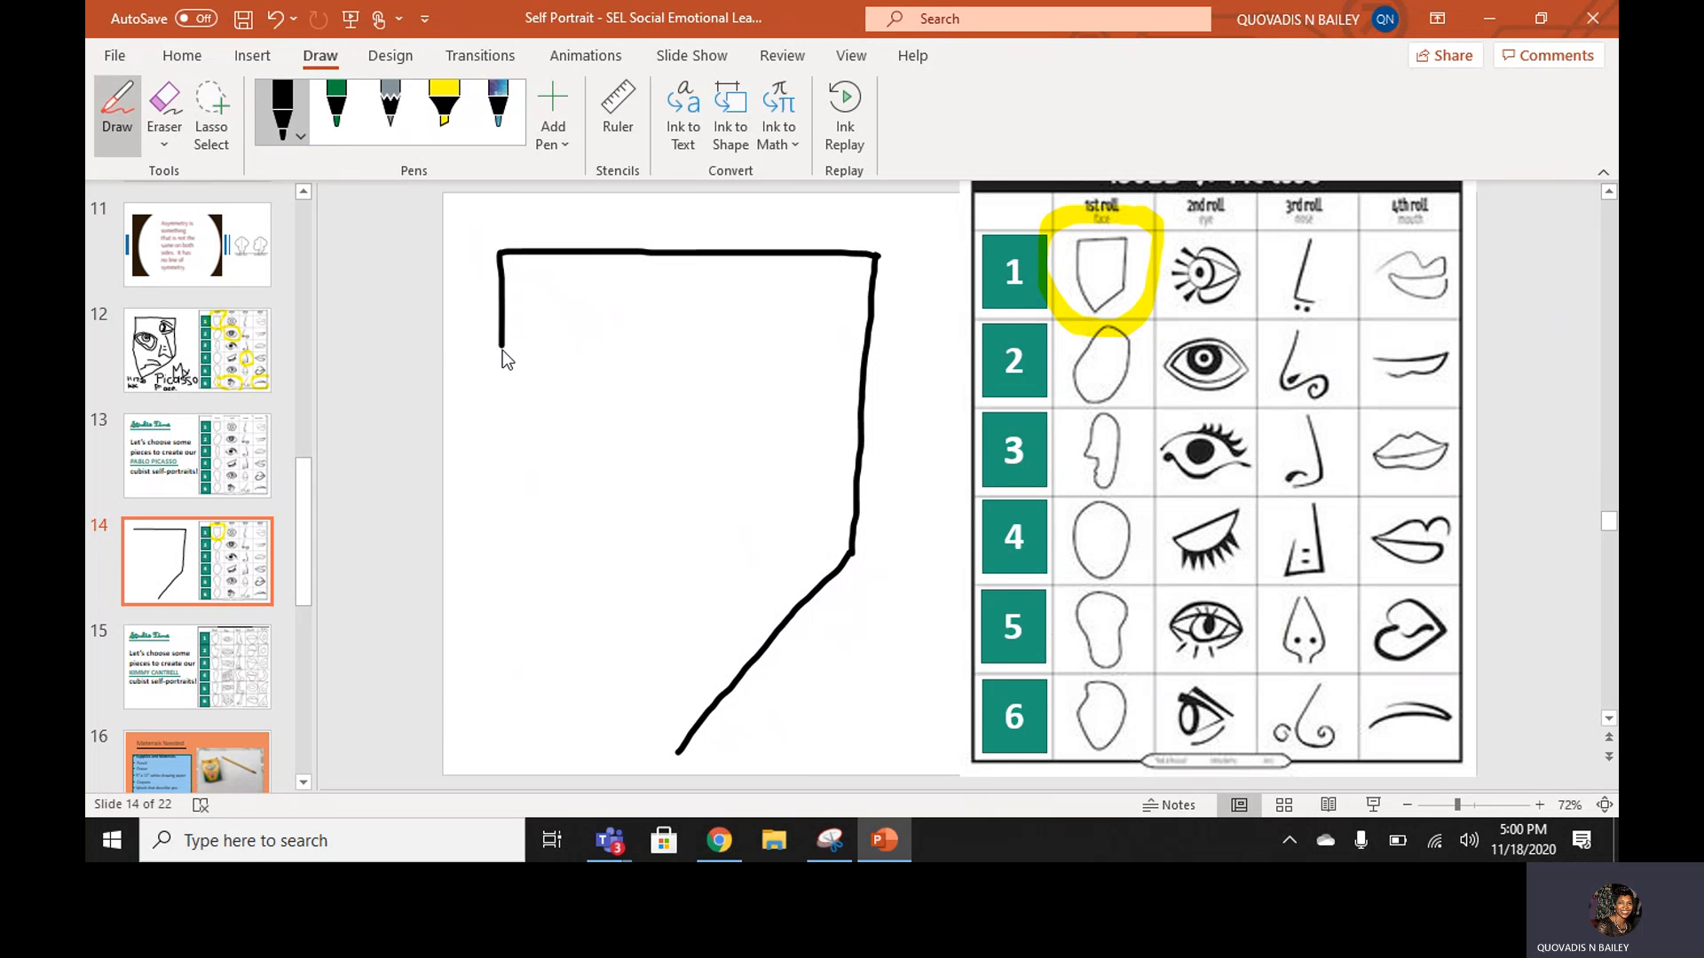
pyautogui.moveTo(502, 396); pyautogui.dragTo(501, 470)
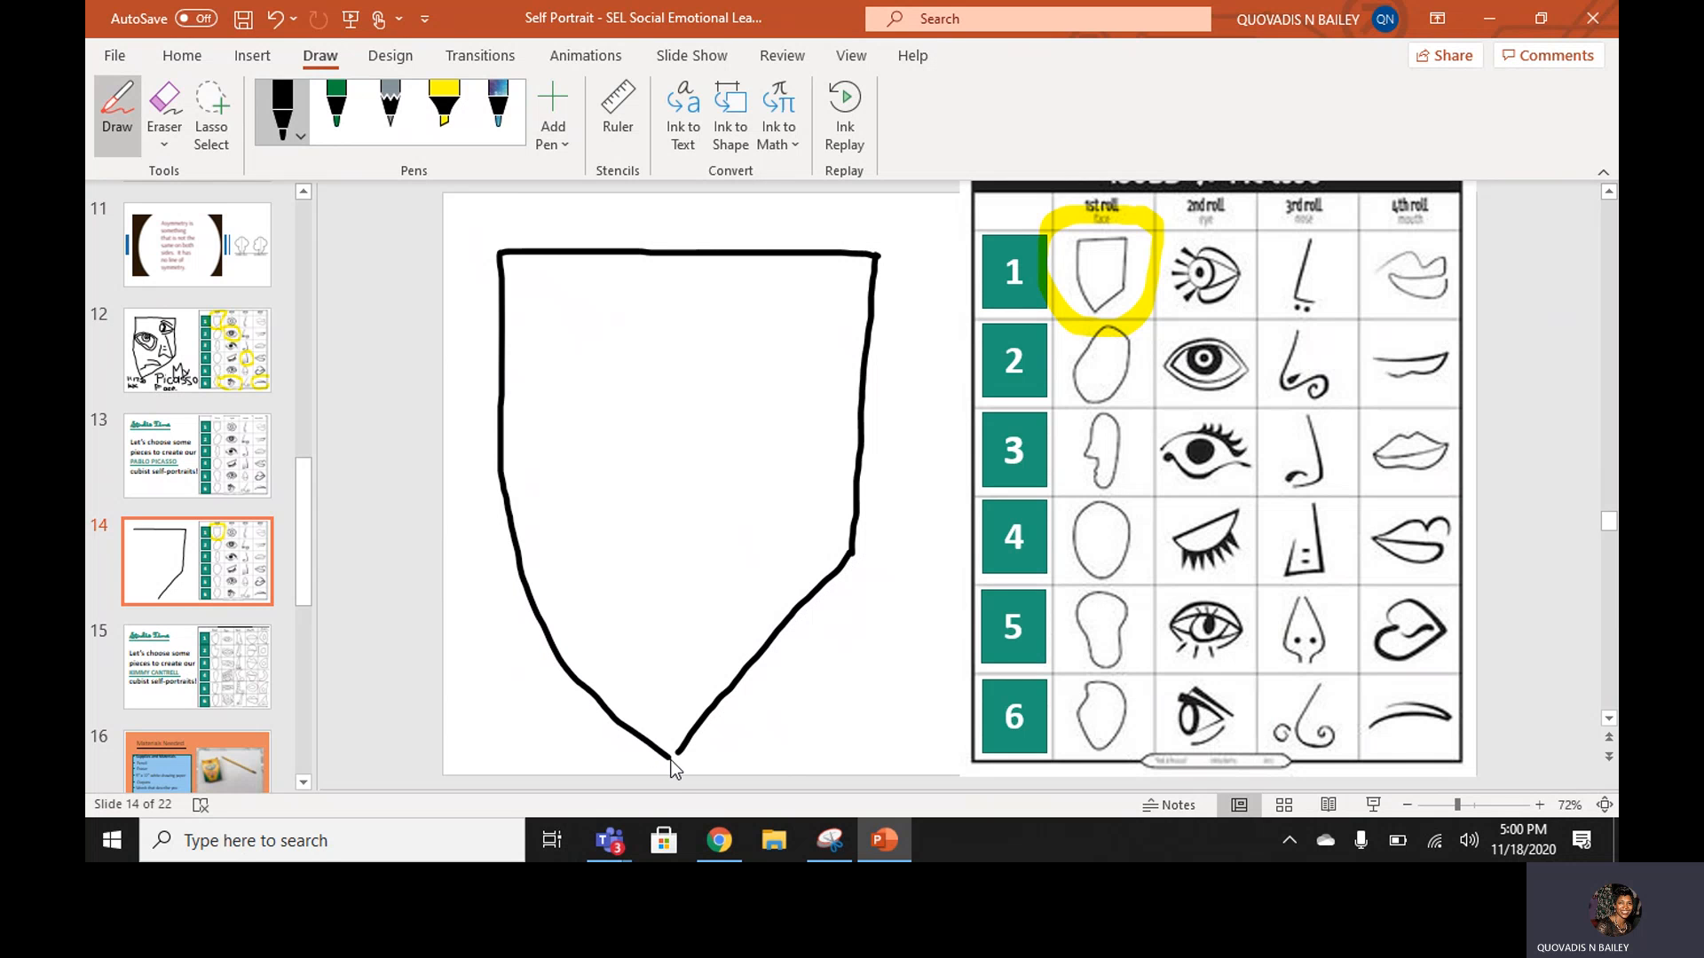
pyautogui.moveTo(676, 759); pyautogui.dragTo(675, 759)
# Circle the row 2 eye in the chart with the yellow highlighter.
pyautogui.click(452, 120)
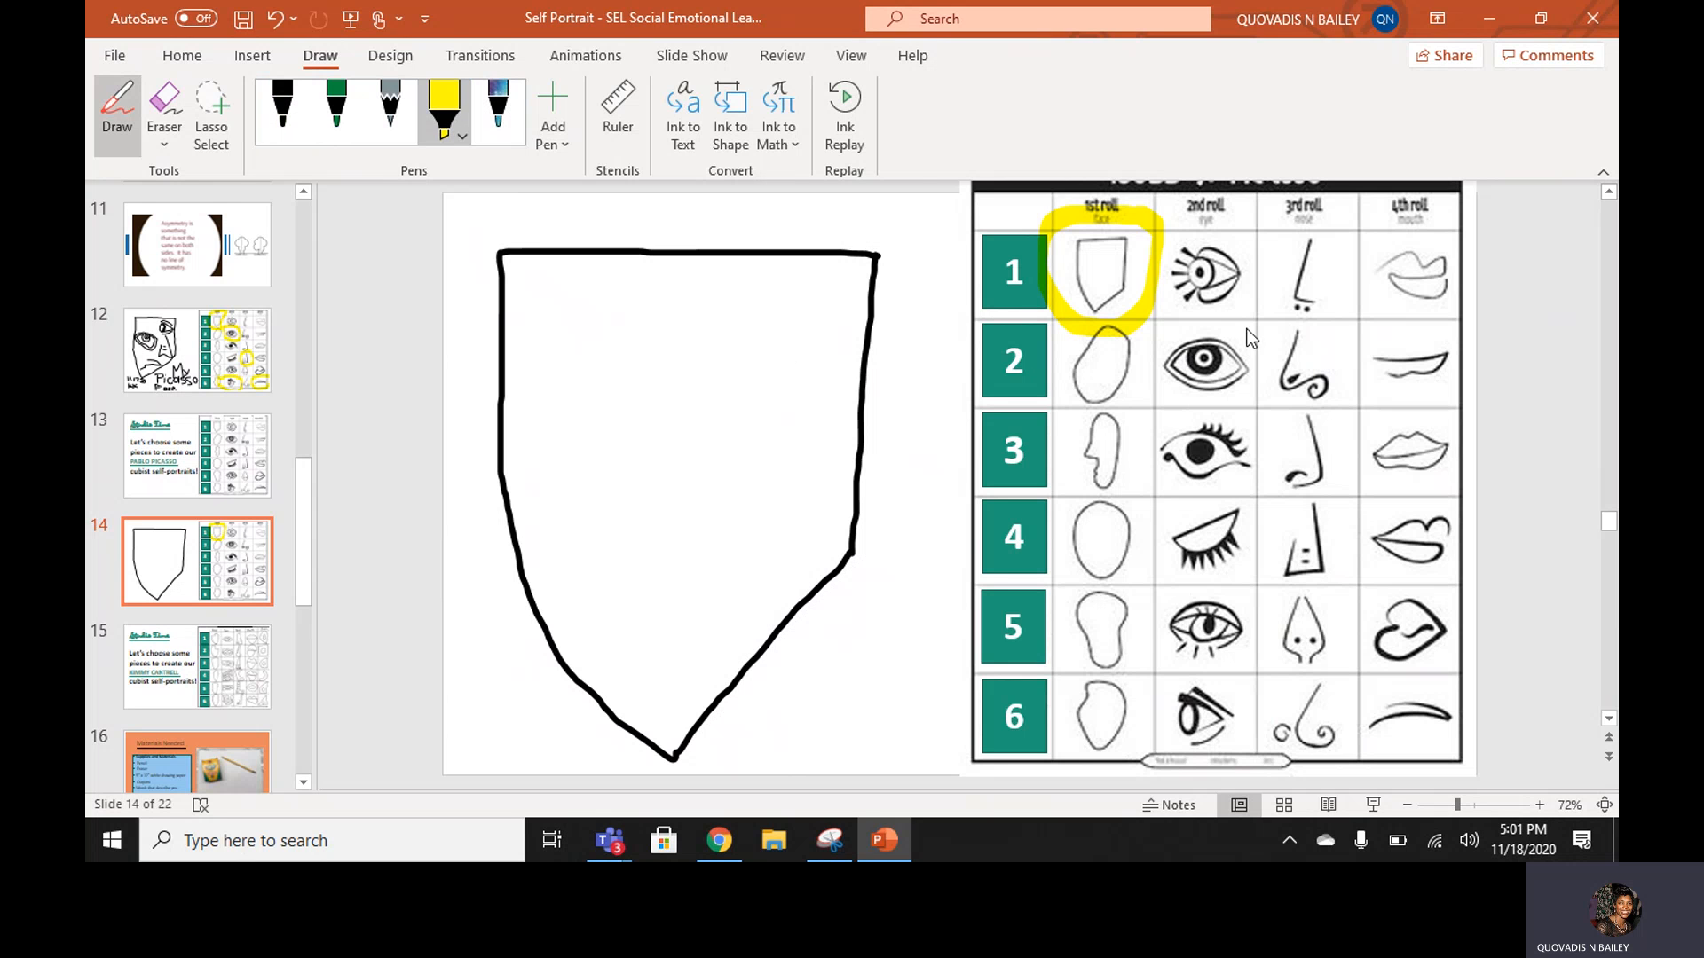
pyautogui.moveTo(1270, 328)
pyautogui.mouseDown()
pyautogui.moveTo(1204, 312)
pyautogui.moveTo(1129, 358)
pyautogui.mouseUp()
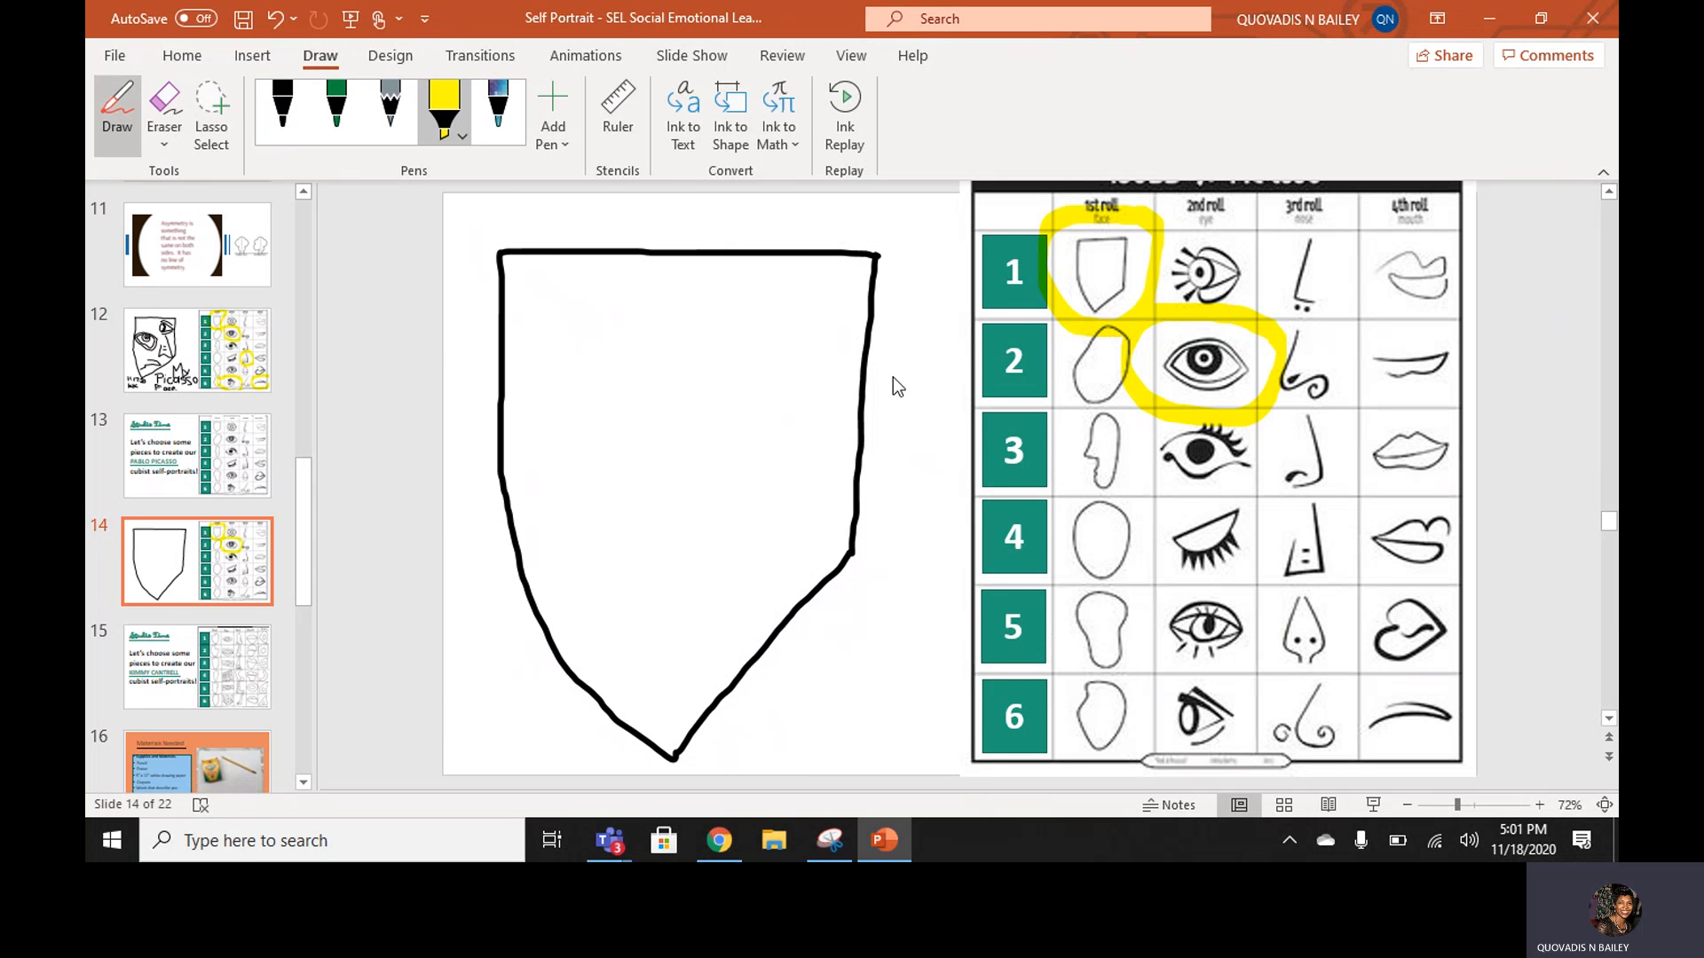
# Draw the row 2 eye in black pen on the face's upper left, with an oval outline, outer lid lines, iris and solid pupil.
pyautogui.click(284, 104)
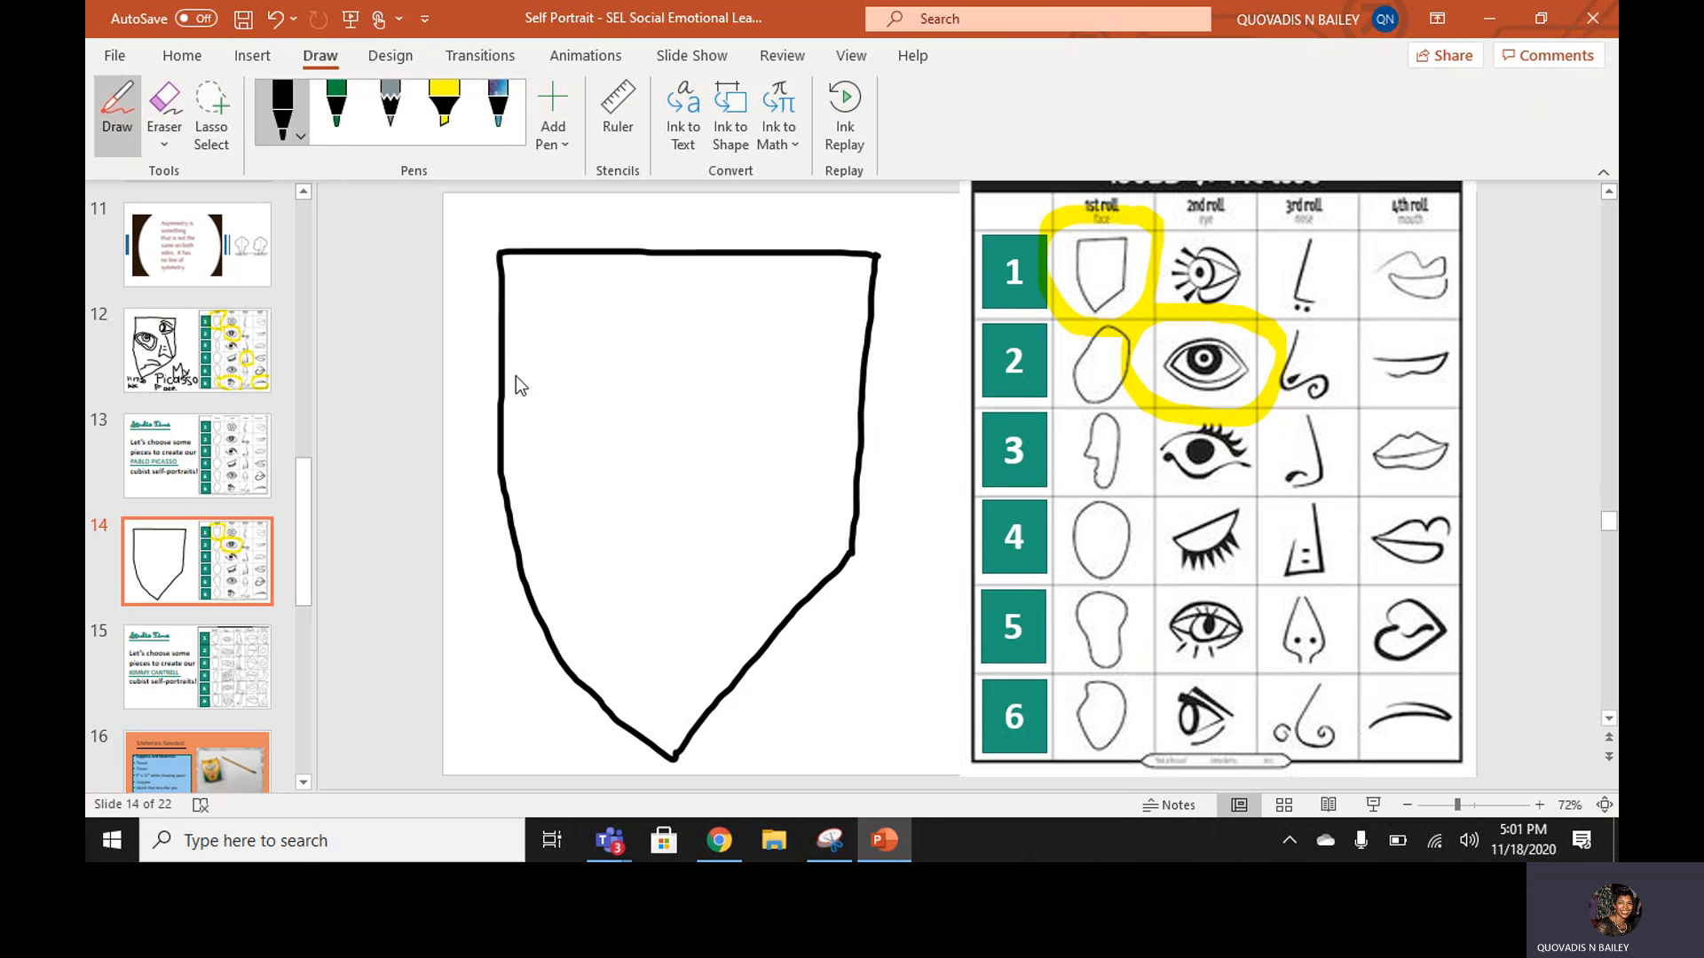
pyautogui.moveTo(527, 353); pyautogui.dragTo(550, 340)
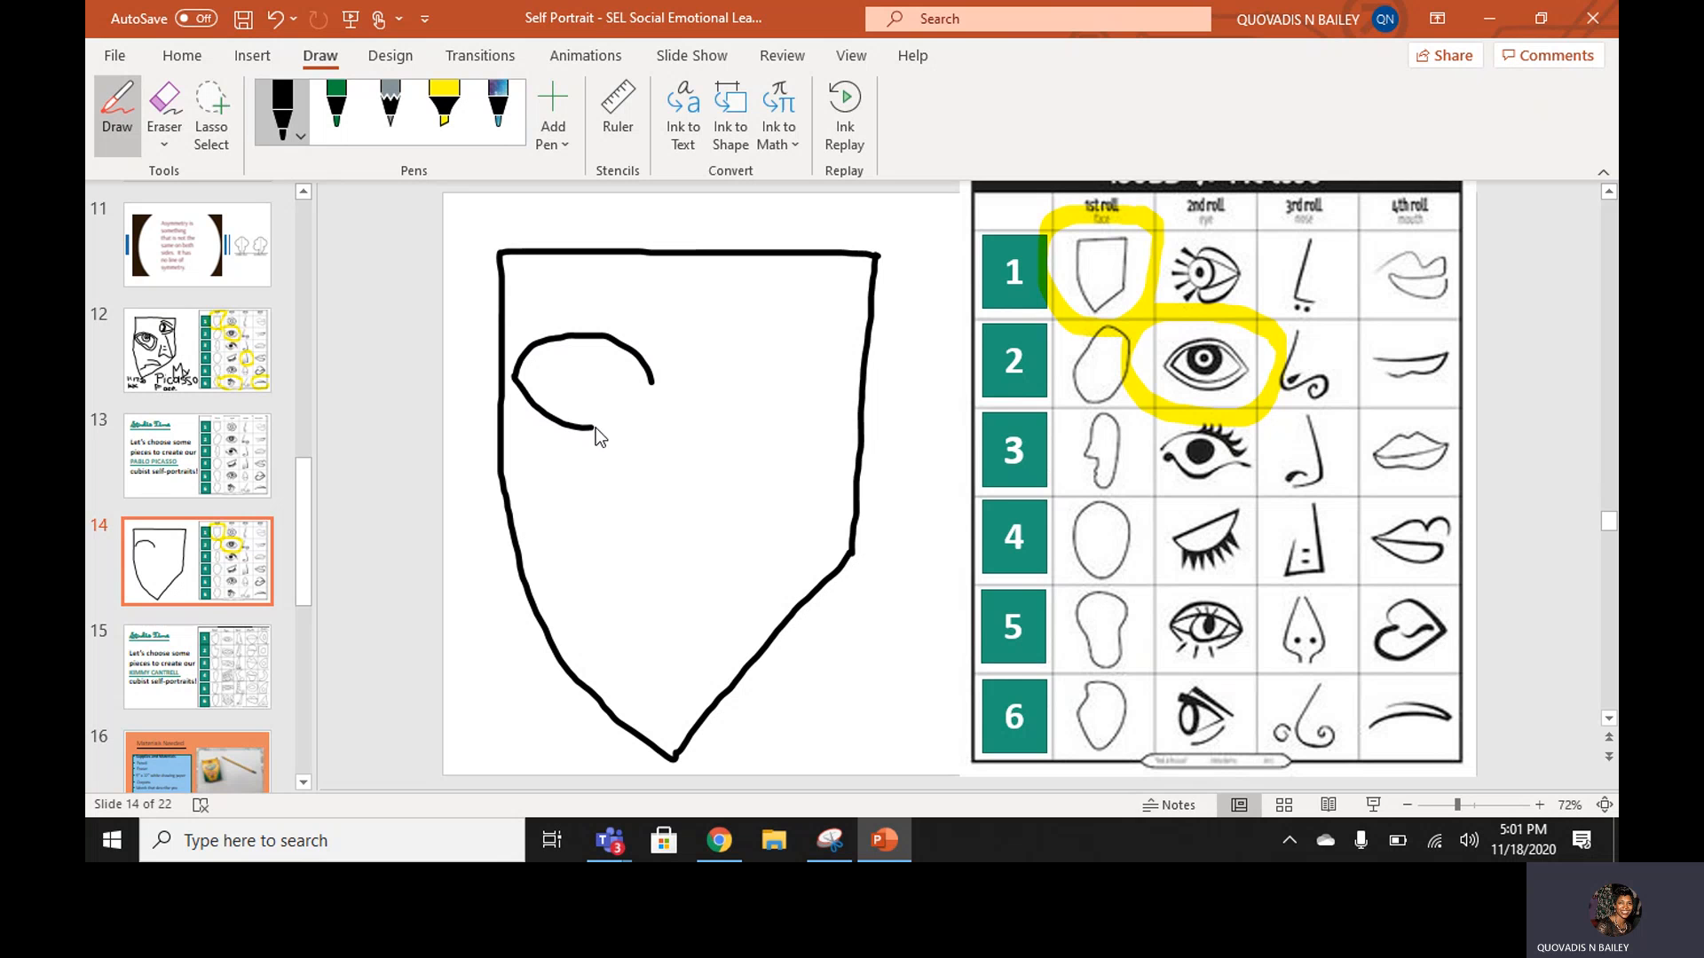
pyautogui.moveTo(652, 387); pyautogui.dragTo(654, 384)
pyautogui.moveTo(516, 353)
pyautogui.mouseDown()
pyautogui.moveTo(567, 325)
pyautogui.moveTo(671, 391)
pyautogui.mouseUp()
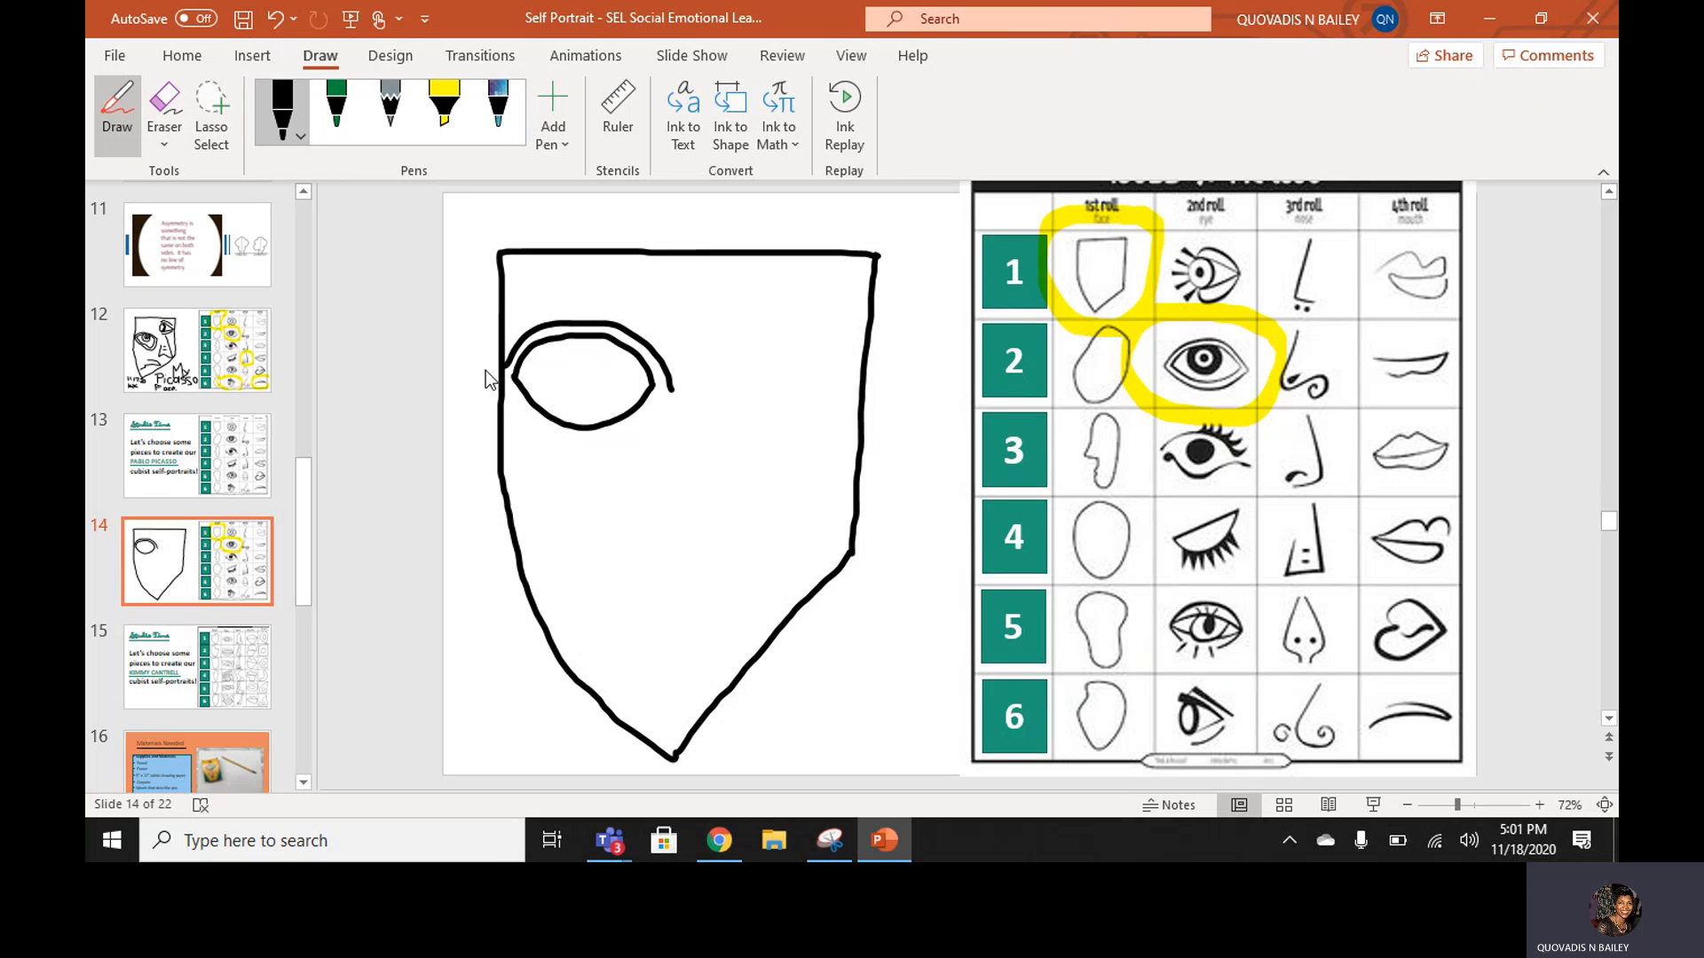
pyautogui.moveTo(513, 394)
pyautogui.mouseDown()
pyautogui.moveTo(536, 439)
pyautogui.moveTo(646, 436)
pyautogui.moveTo(668, 390)
pyautogui.mouseUp()
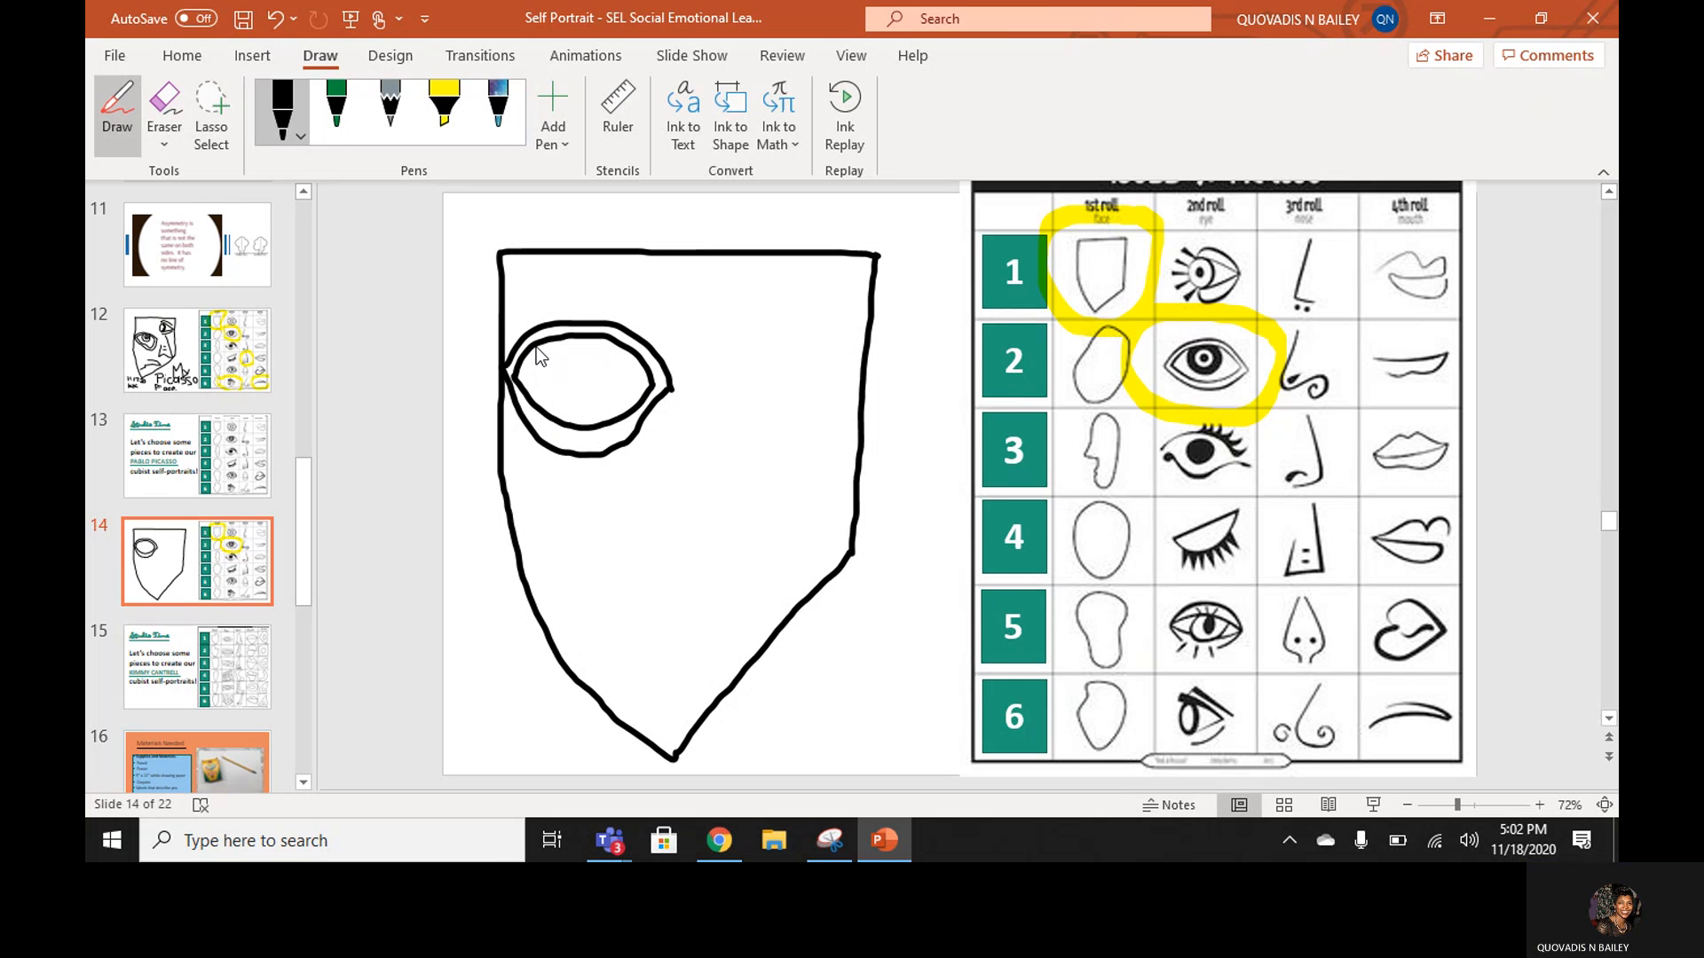
pyautogui.moveTo(540, 345)
pyautogui.mouseDown()
pyautogui.moveTo(553, 392)
pyautogui.moveTo(642, 391)
pyautogui.moveTo(648, 373)
pyautogui.mouseUp()
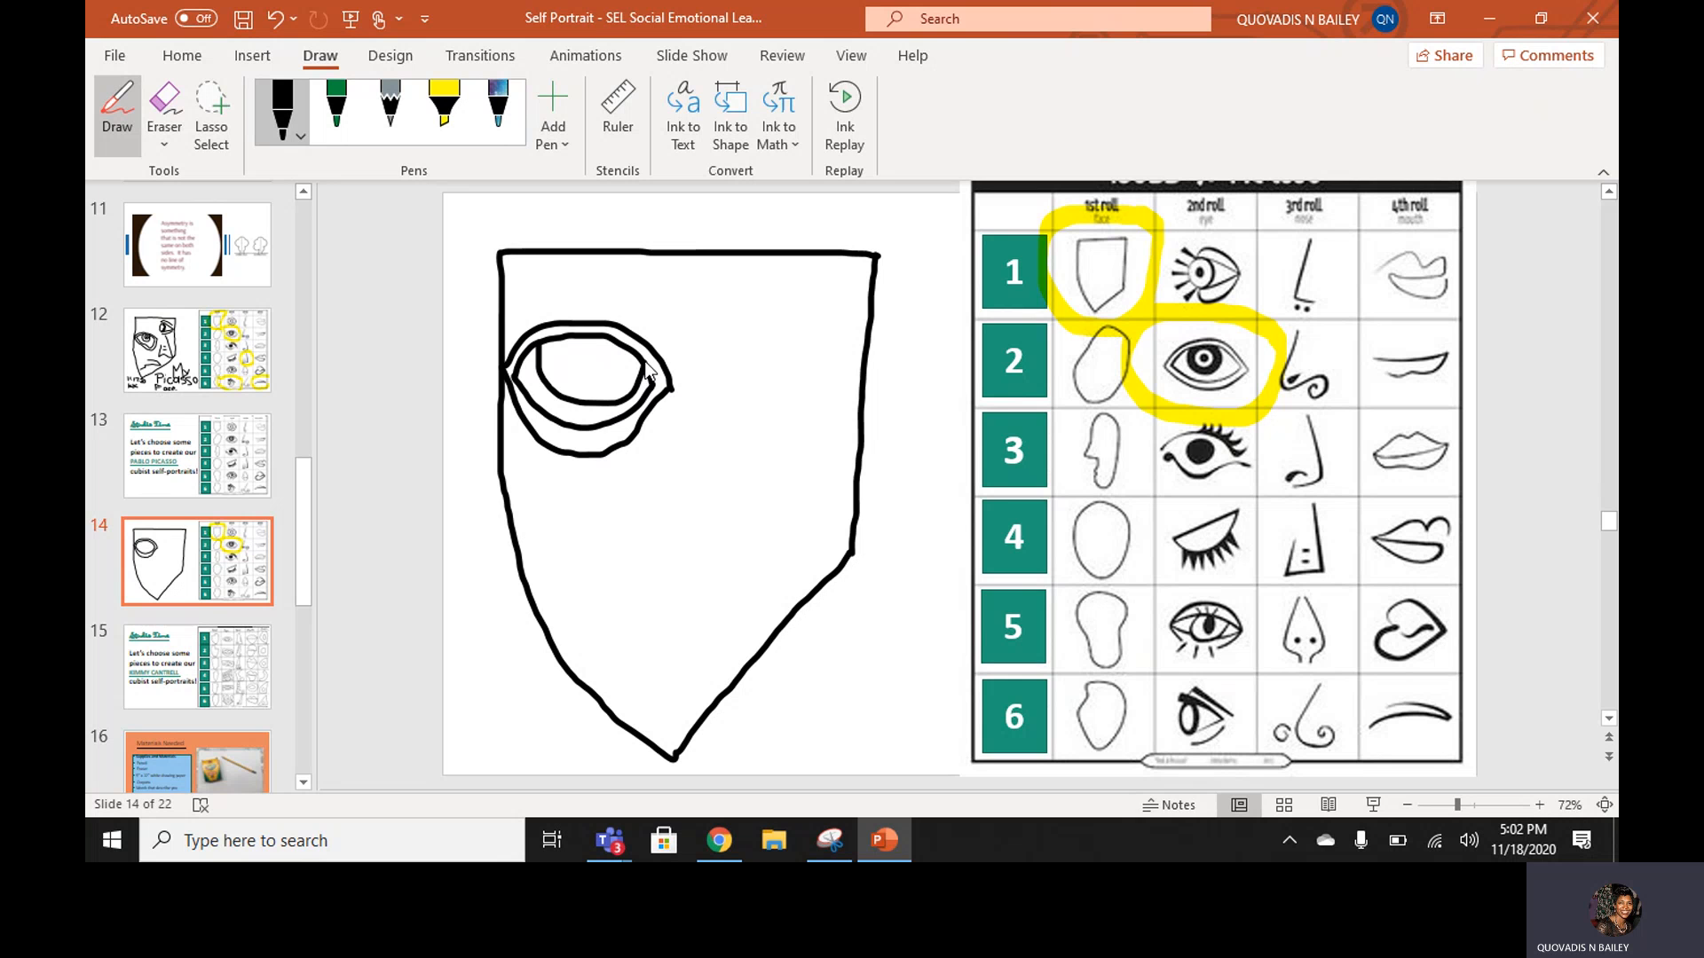
pyautogui.click(587, 350)
pyautogui.moveTo(566, 373)
pyautogui.mouseDown()
pyautogui.moveTo(607, 384)
pyautogui.moveTo(611, 351)
pyautogui.moveTo(587, 349)
pyautogui.moveTo(591, 372)
pyautogui.mouseUp()
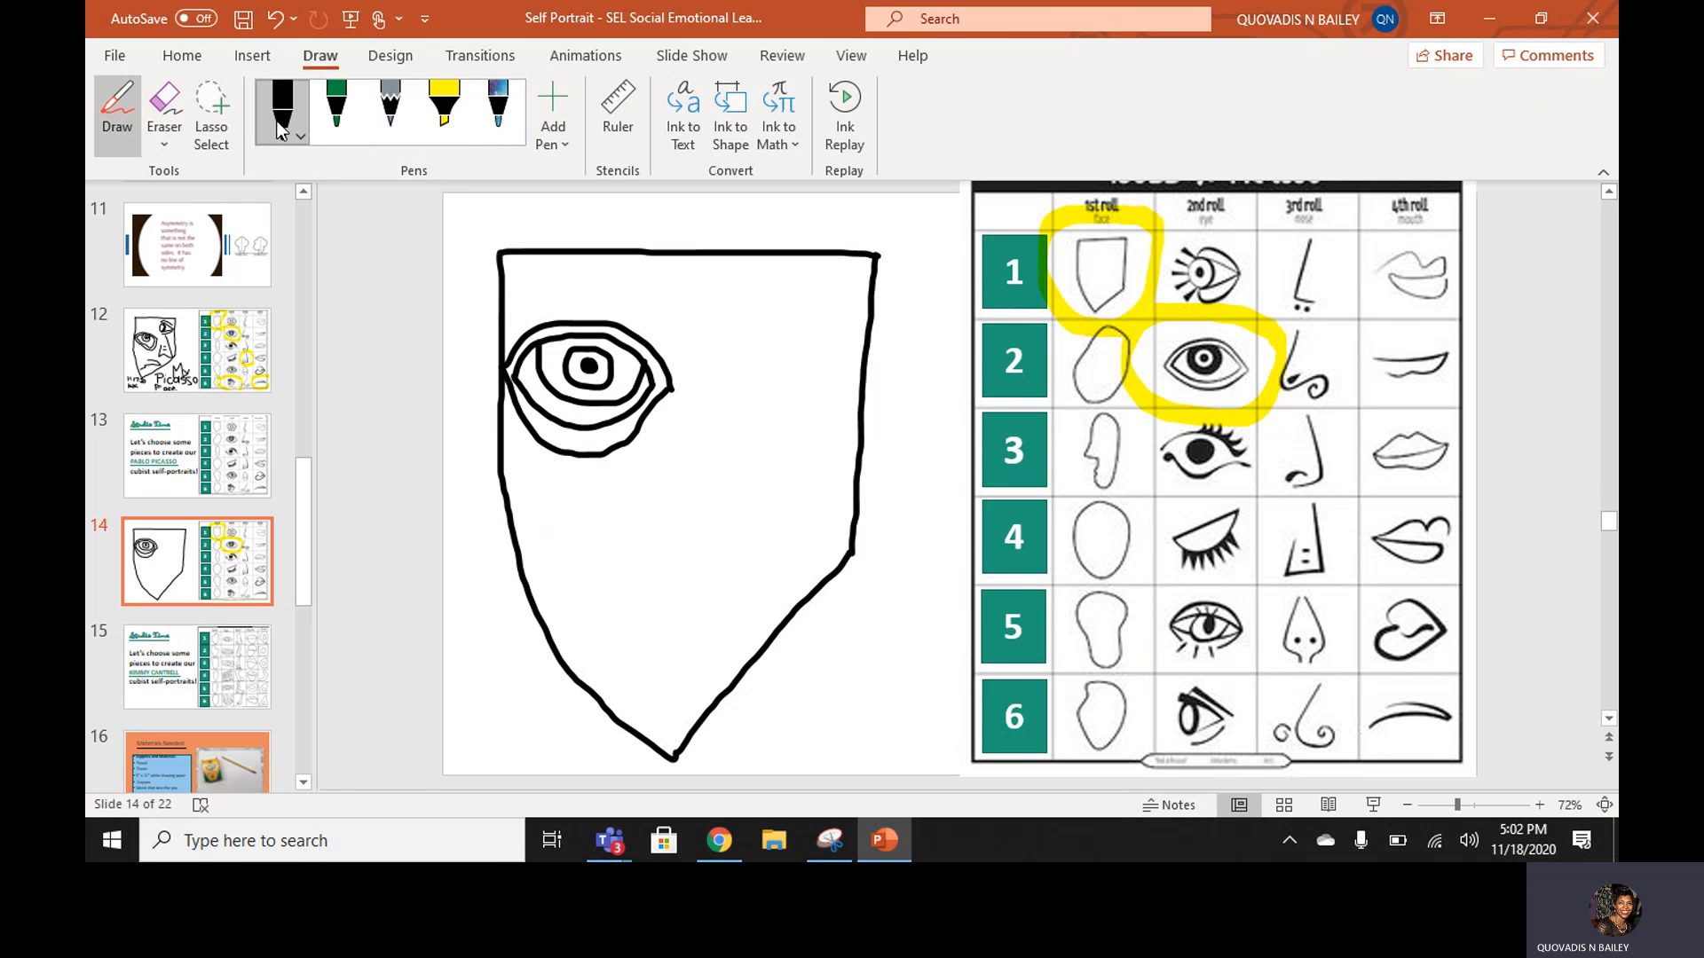
# Circle the row 6 eye in the chart with the yellow highlighter and draw its narrow oval iris in black pen on the face's upper right.
pyautogui.click(442, 104)
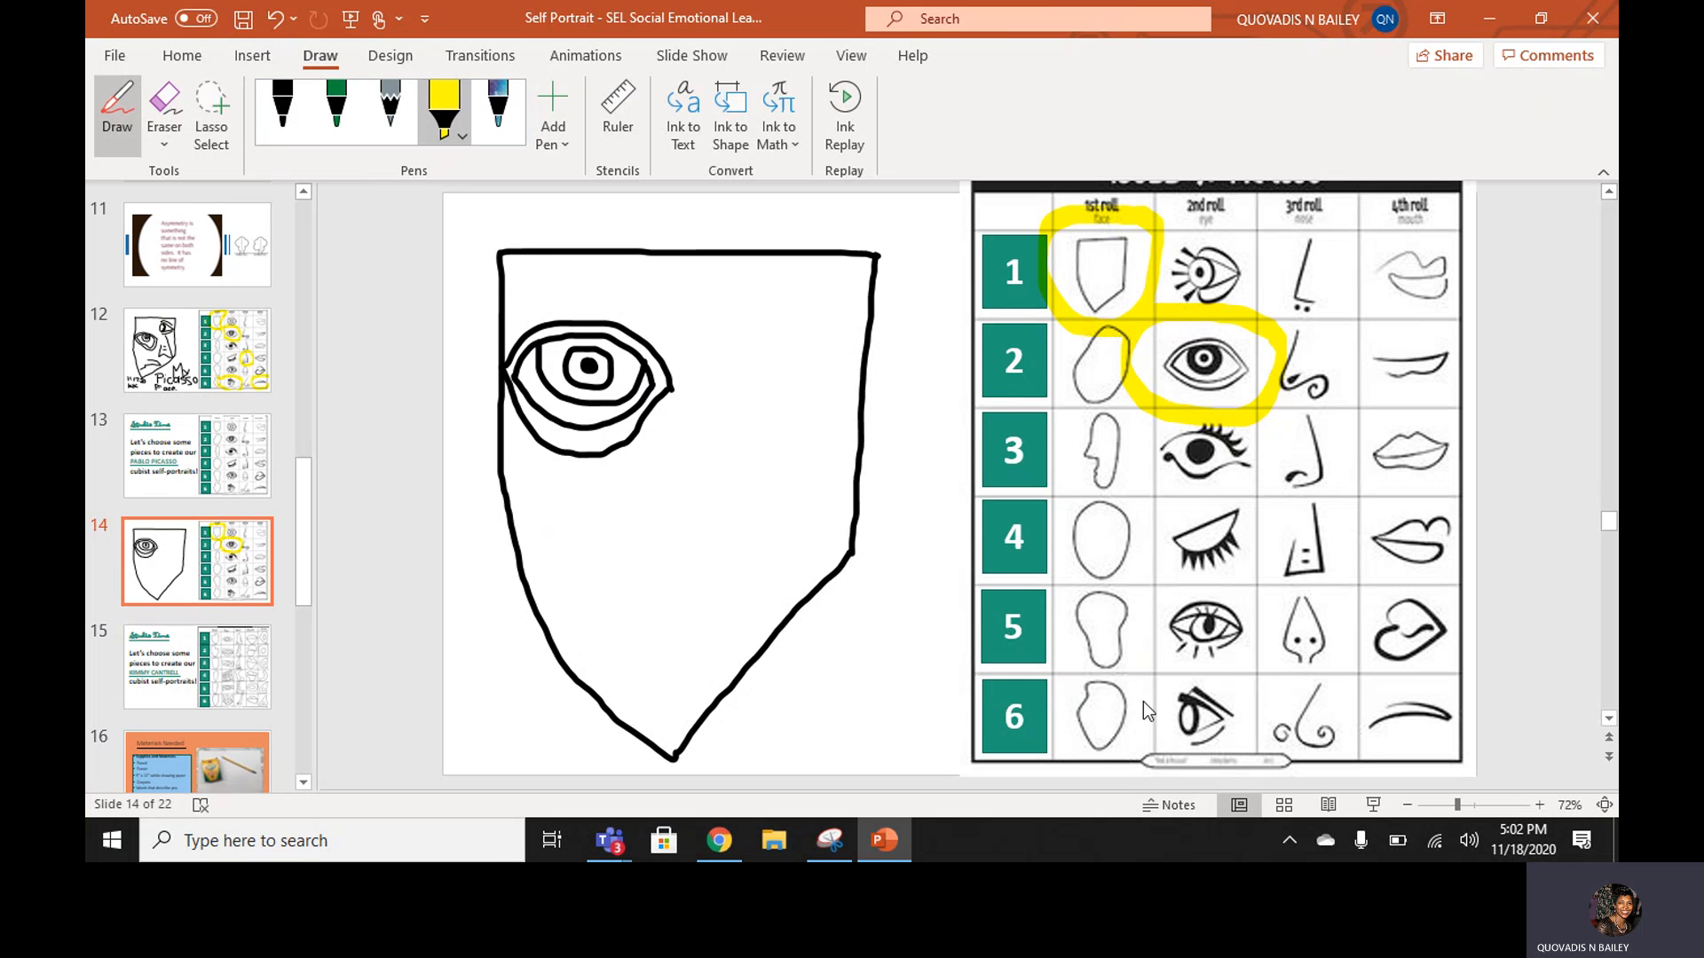
pyautogui.moveTo(1259, 667)
pyautogui.mouseDown()
pyautogui.moveTo(1275, 758)
pyautogui.moveTo(1170, 785)
pyautogui.moveTo(1136, 709)
pyautogui.mouseUp()
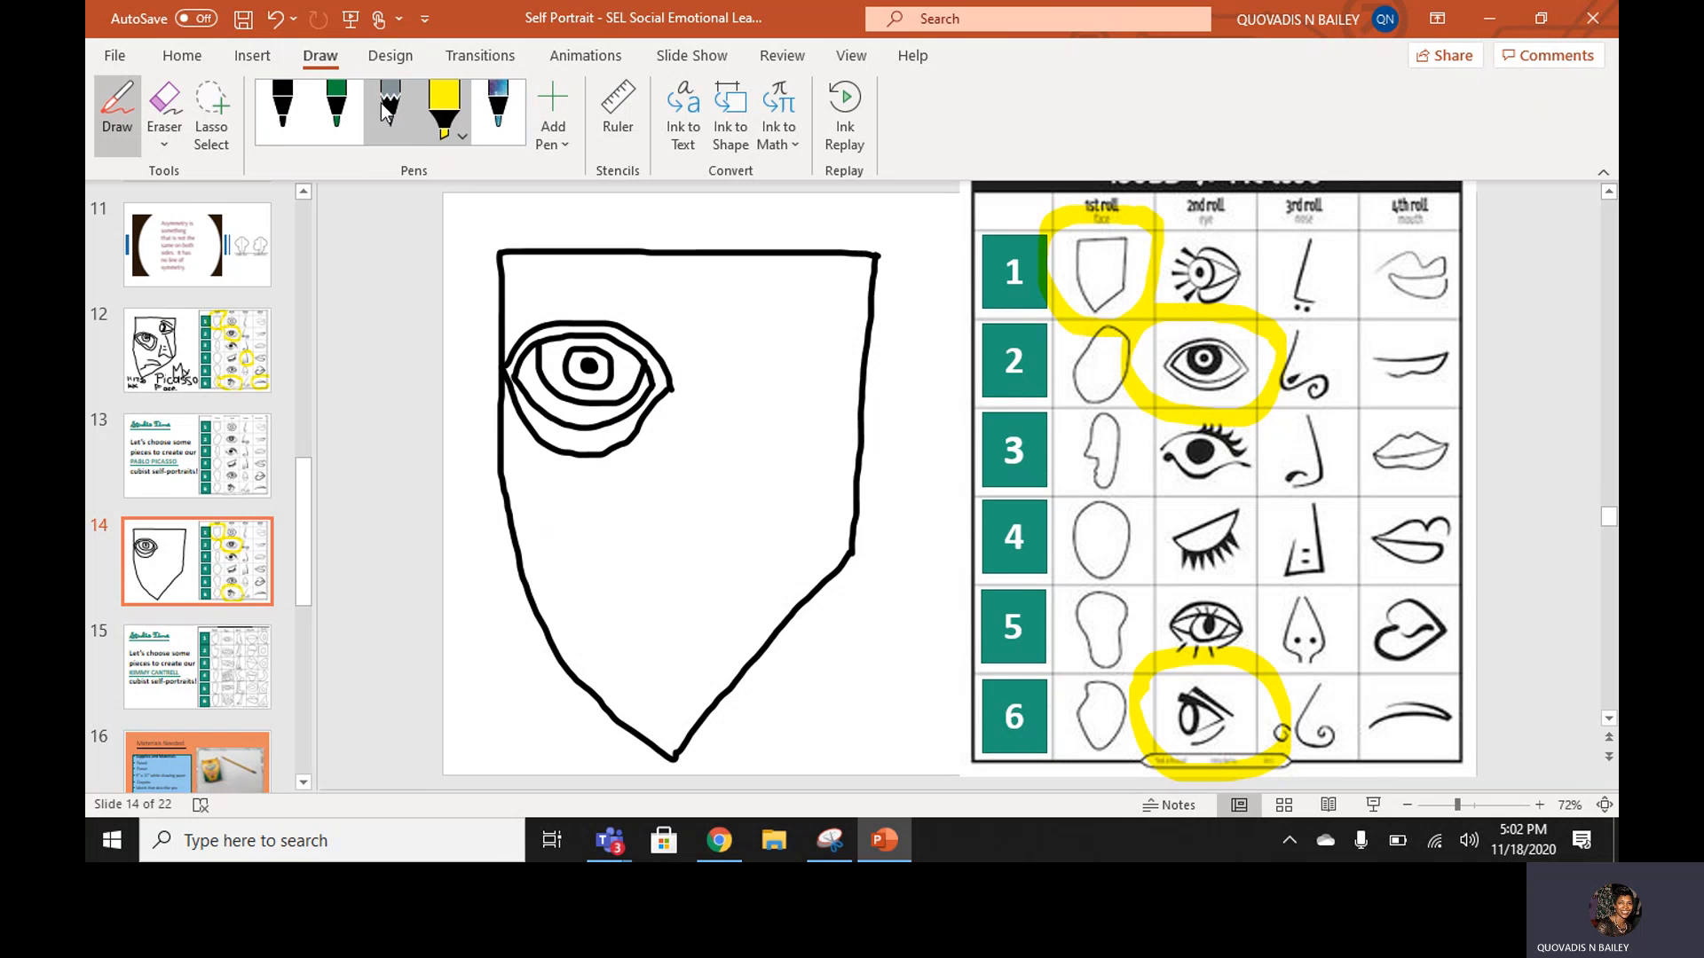
pyautogui.click(294, 108)
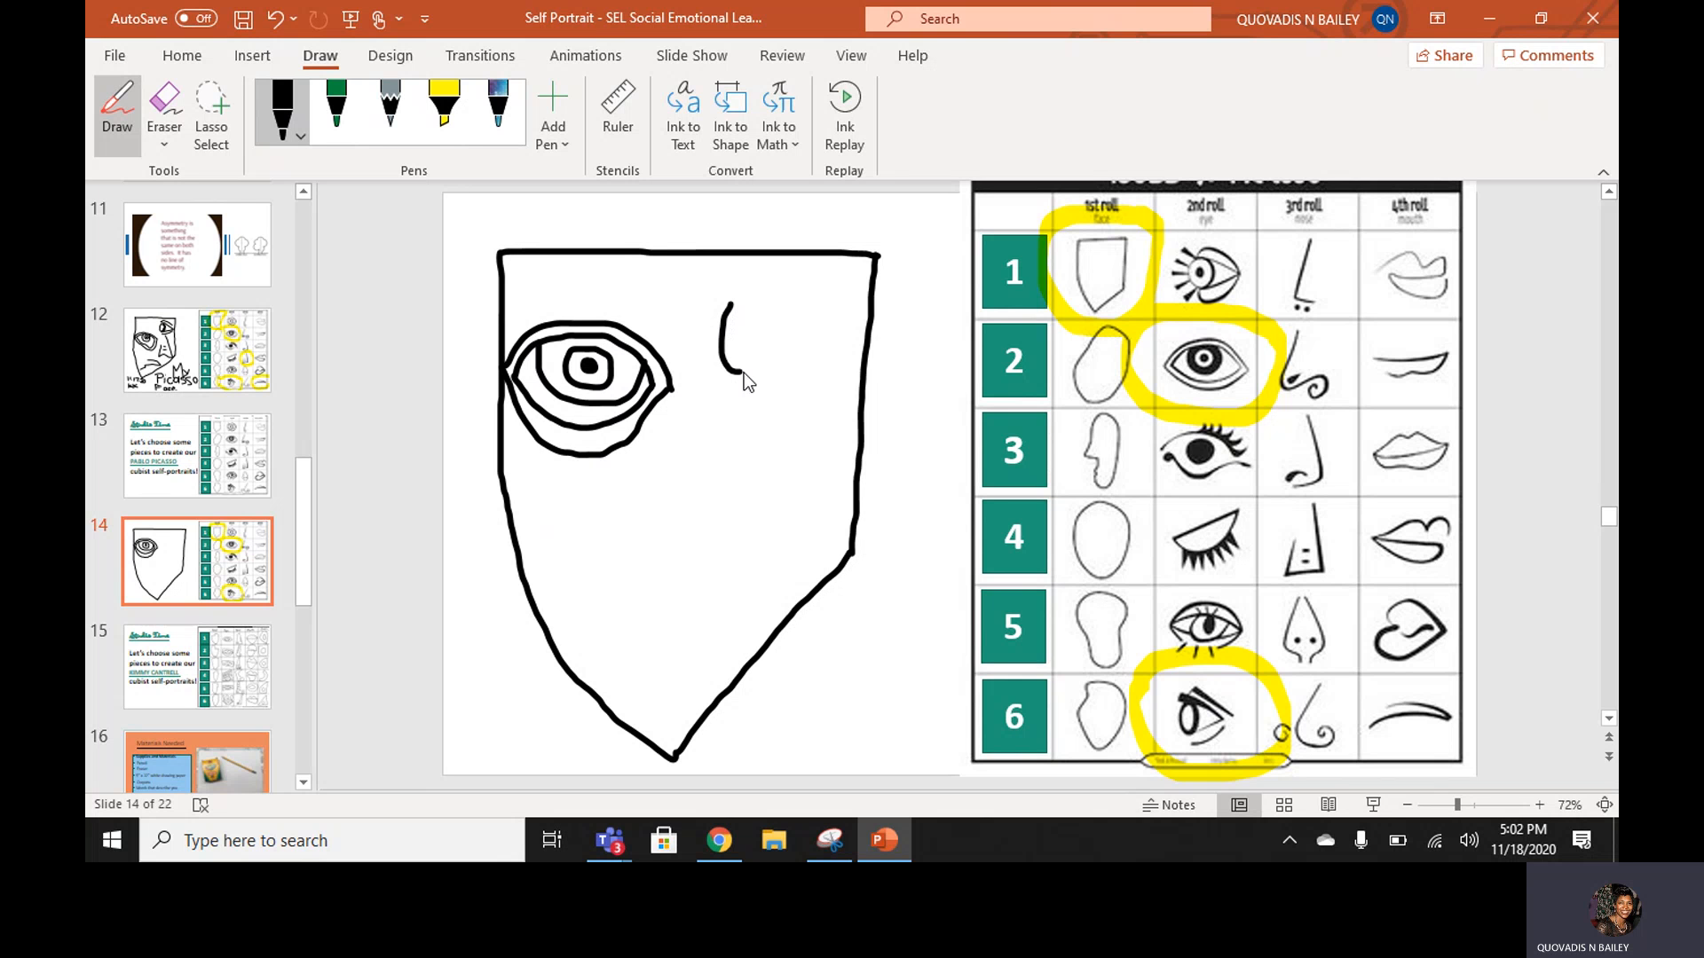
pyautogui.moveTo(743, 373)
pyautogui.mouseDown()
pyautogui.moveTo(758, 306)
pyautogui.moveTo(729, 309)
pyautogui.mouseUp()
pyautogui.moveTo(731, 309)
pyautogui.mouseDown()
pyautogui.moveTo(756, 312)
pyautogui.moveTo(746, 371)
pyautogui.moveTo(758, 309)
pyautogui.moveTo(763, 327)
pyautogui.moveTo(738, 294)
pyautogui.mouseUp()
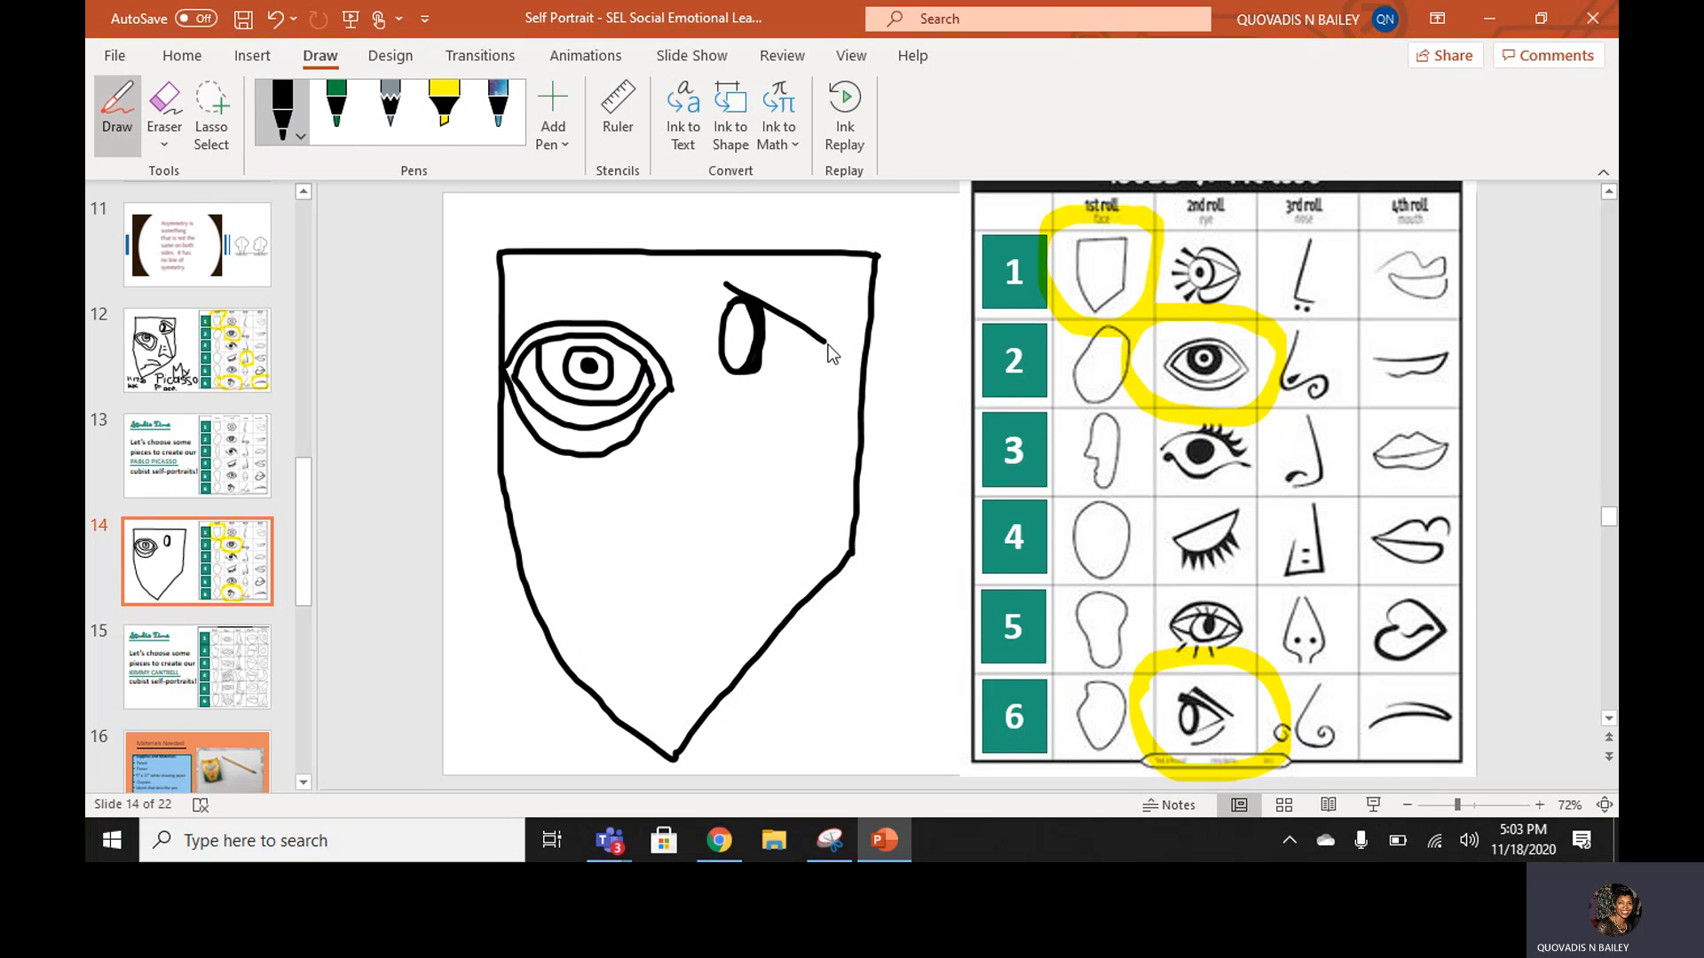
# Complete the face's right eye in black pen with a pointed outer corner, a thick slanted upper lid and a curved line beneath.
pyautogui.moveTo(828, 344); pyautogui.dragTo(754, 372)
pyautogui.moveTo(739, 284); pyautogui.dragTo(785, 297)
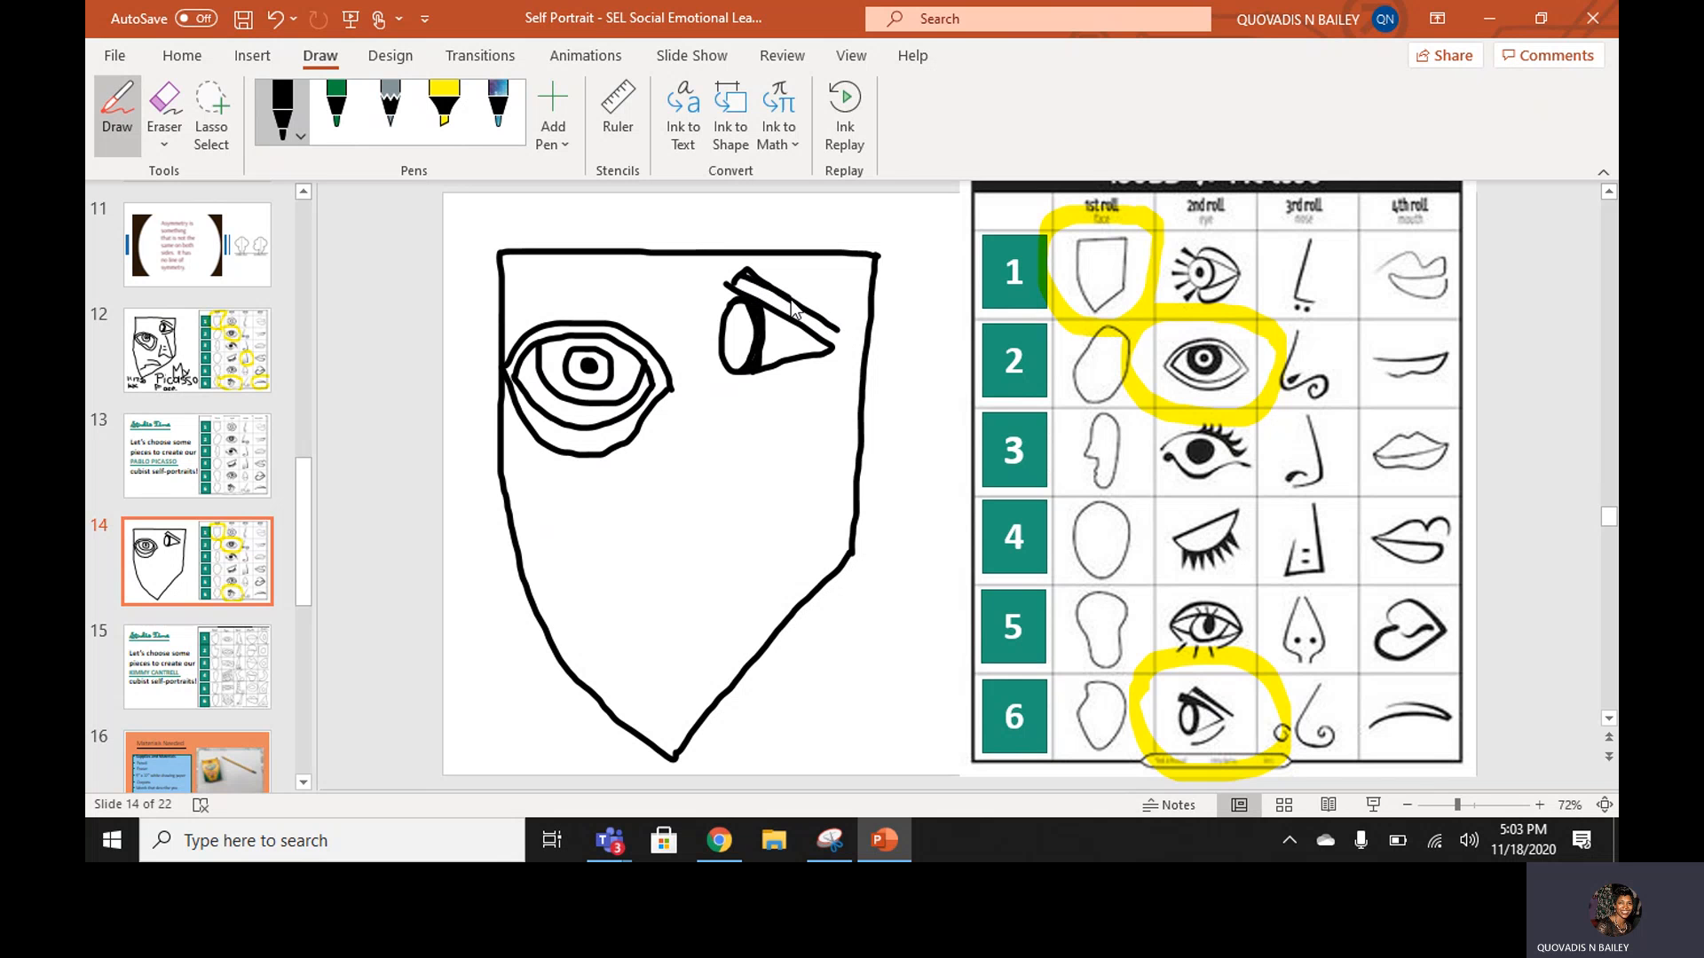
pyautogui.moveTo(742, 284); pyautogui.dragTo(816, 320)
pyautogui.moveTo(835, 364); pyautogui.dragTo(769, 398)
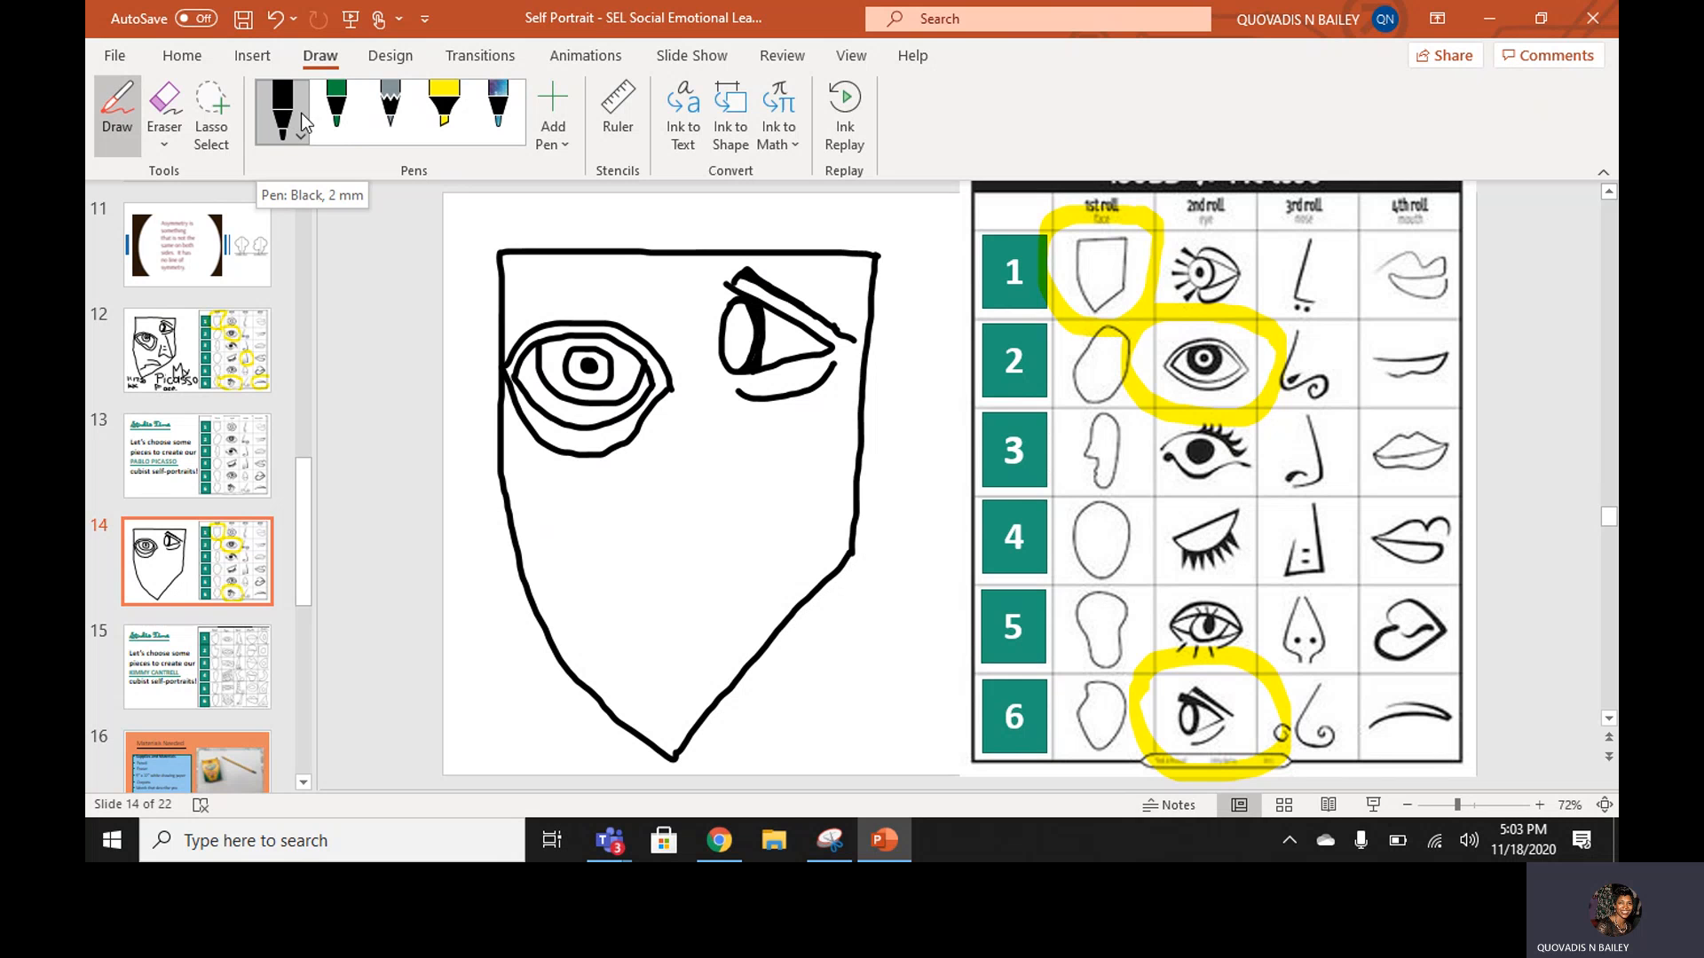
# Circle the row 4 nose in the chart with the yellow highlighter and draw its slanted bridge and horizontal base in black pen mid-face.
pyautogui.click(441, 109)
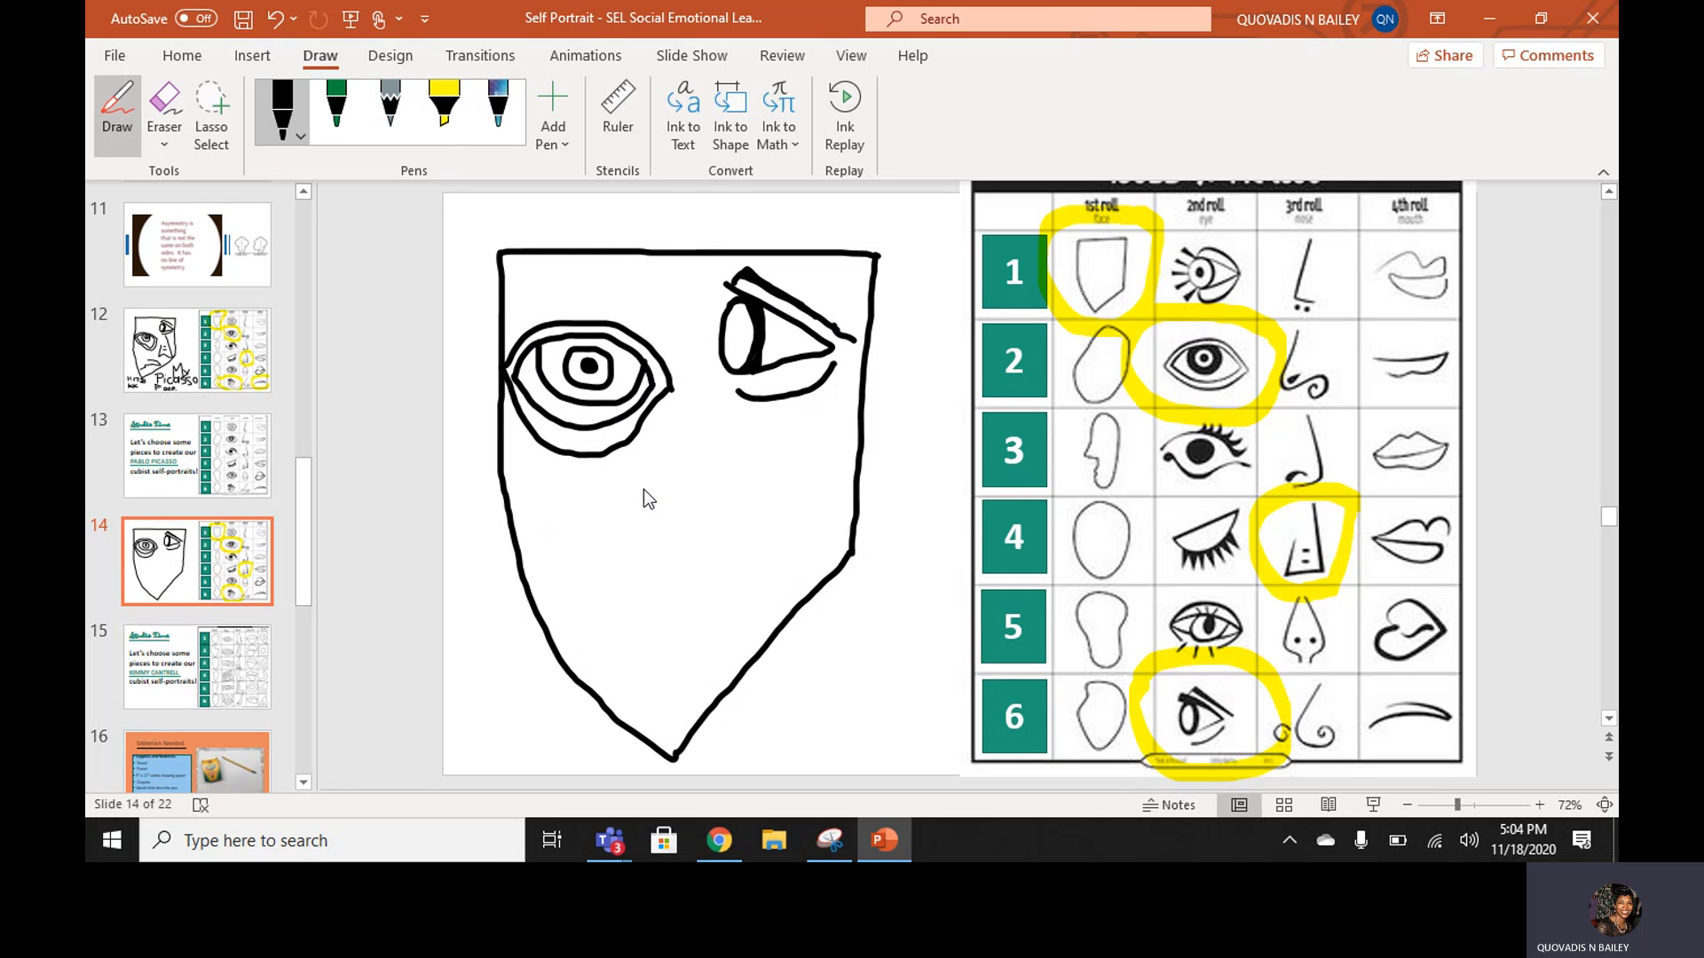
pyautogui.moveTo(648, 479); pyautogui.dragTo(626, 555)
pyautogui.moveTo(707, 563); pyautogui.dragTo(710, 563)
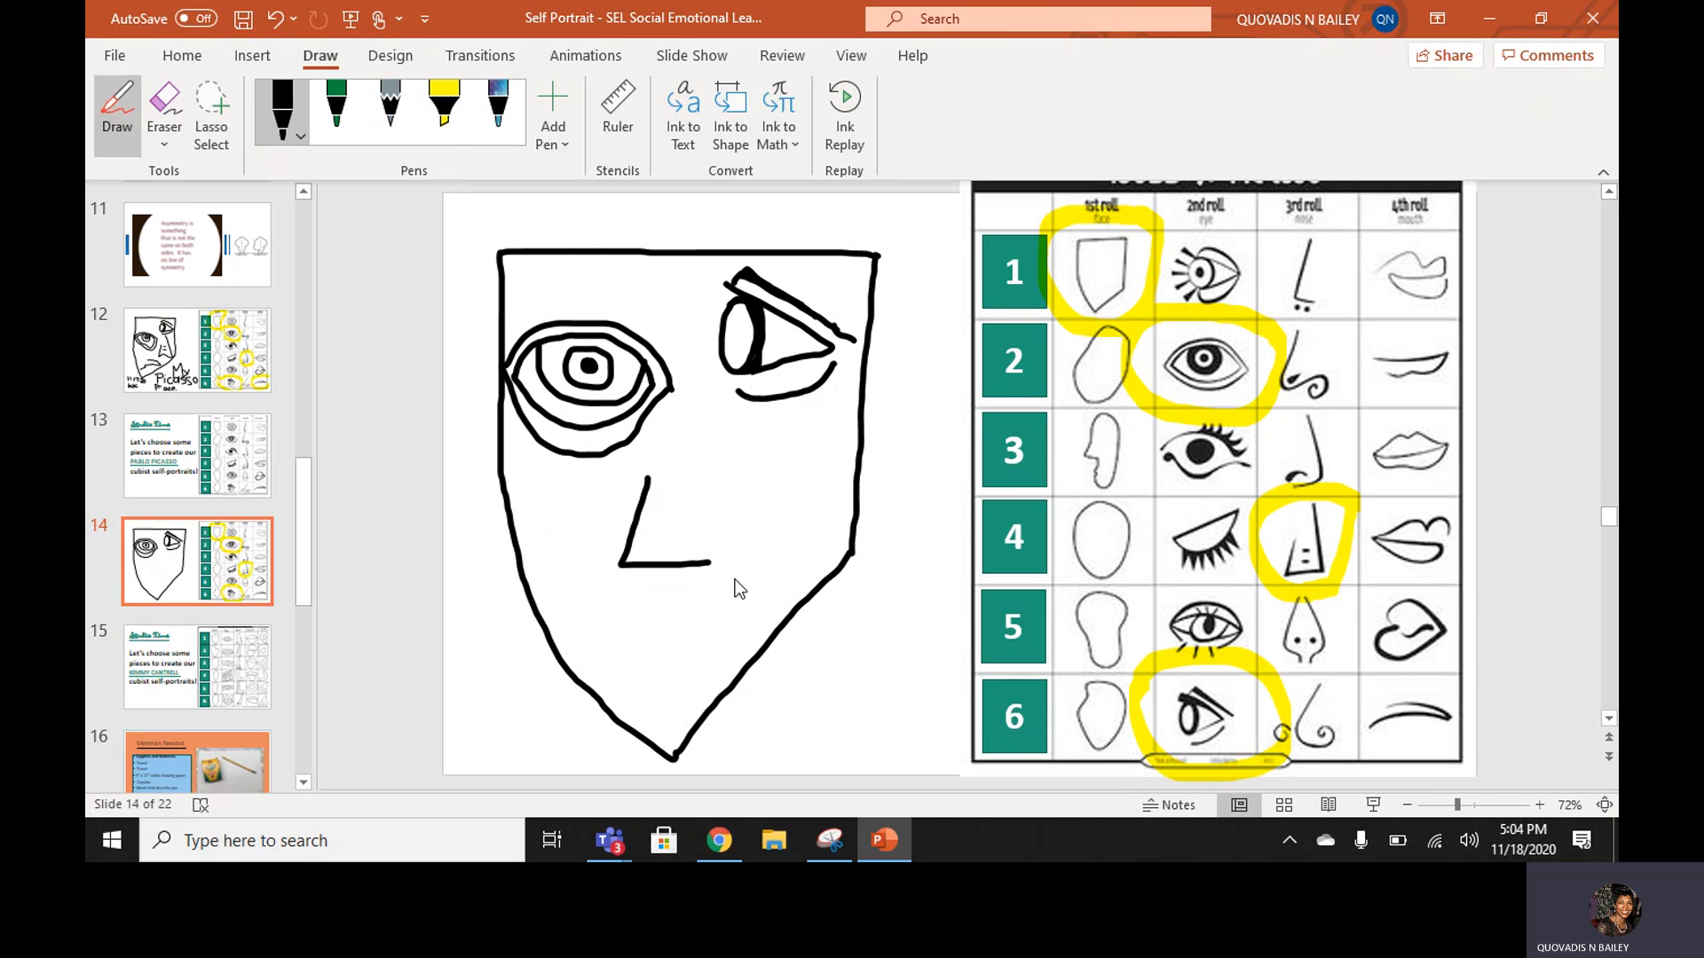